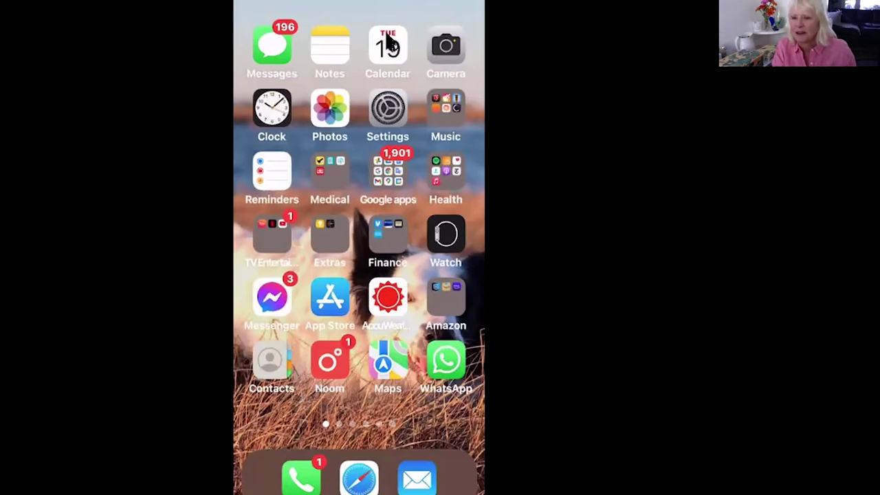
Open the Calendar app and go from the year overview to the day view of October 19, 2021
click(388, 44)
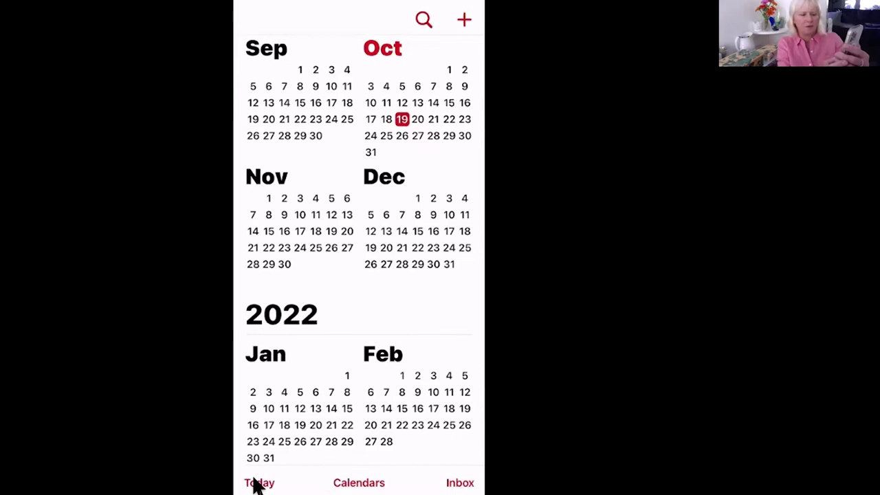
click(259, 482)
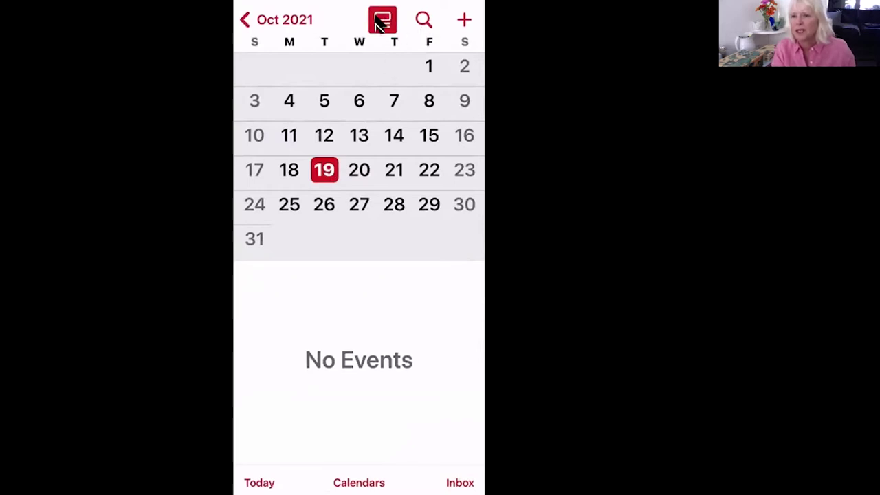
click(289, 16)
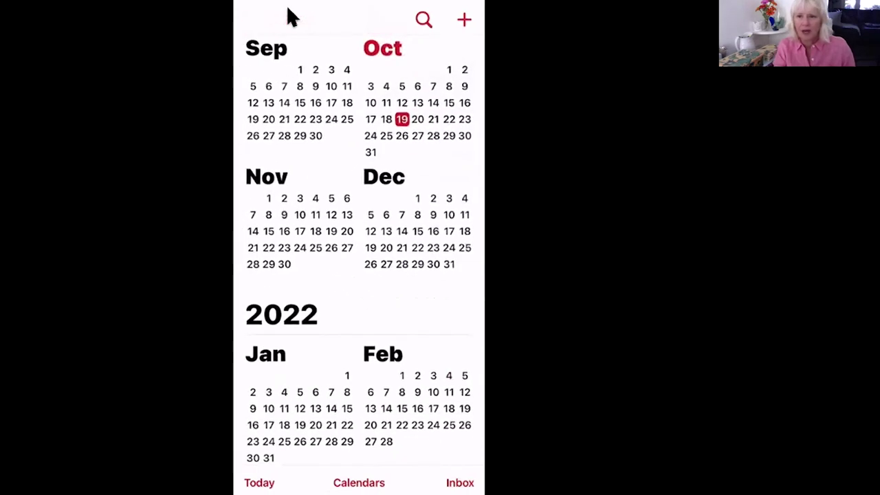
click(397, 119)
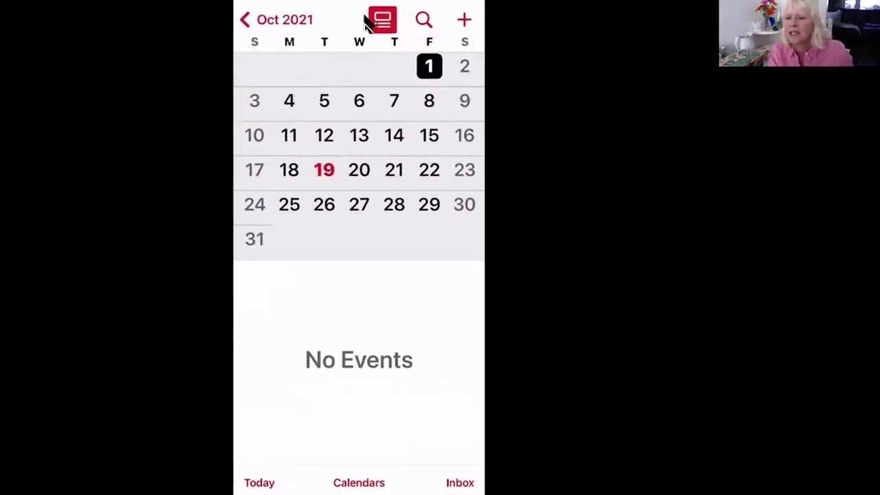
click(320, 170)
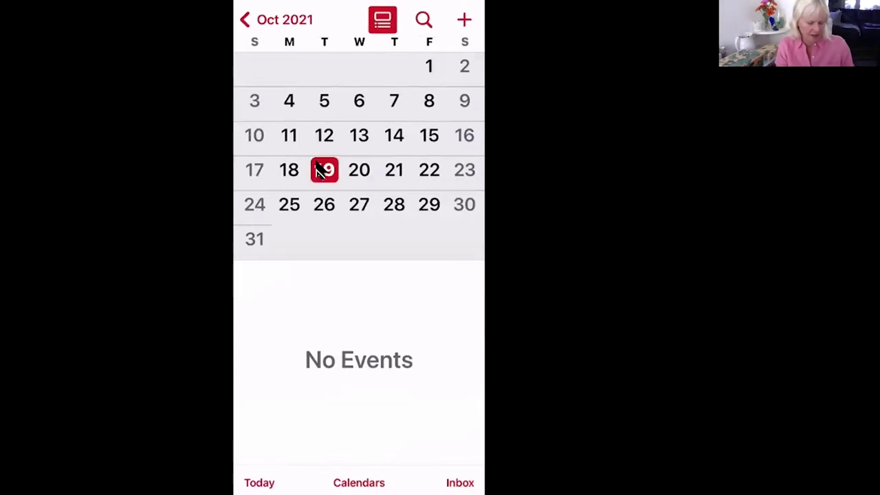
click(320, 170)
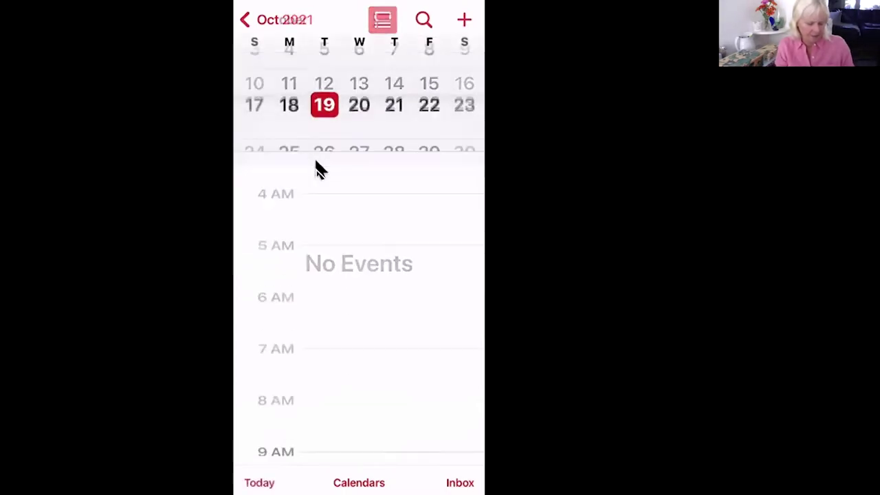
Look through the hourly schedule of October 19 from early morning to late evening
scroll(320, 170, up, 10)
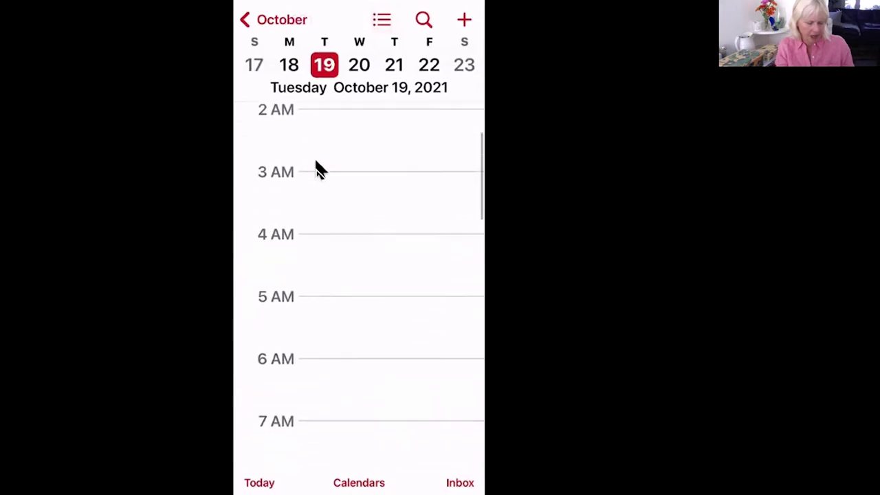
scroll(320, 170, down, 10)
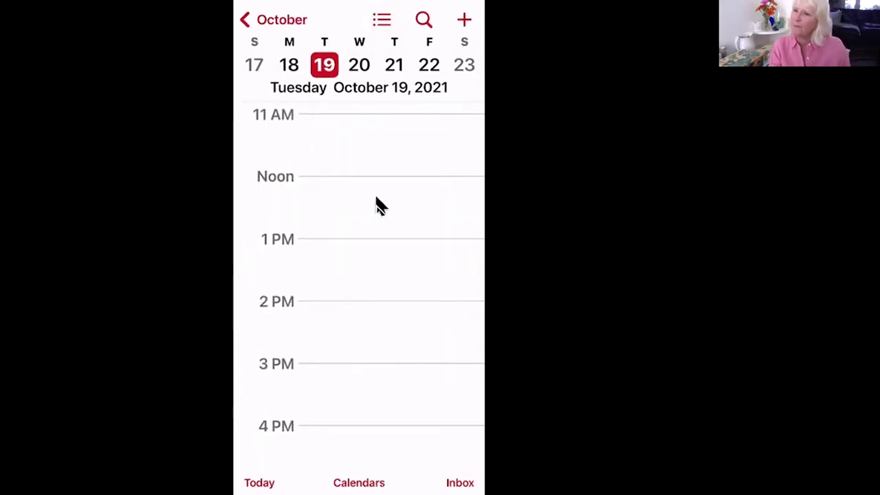
scroll(380, 206, up, 10)
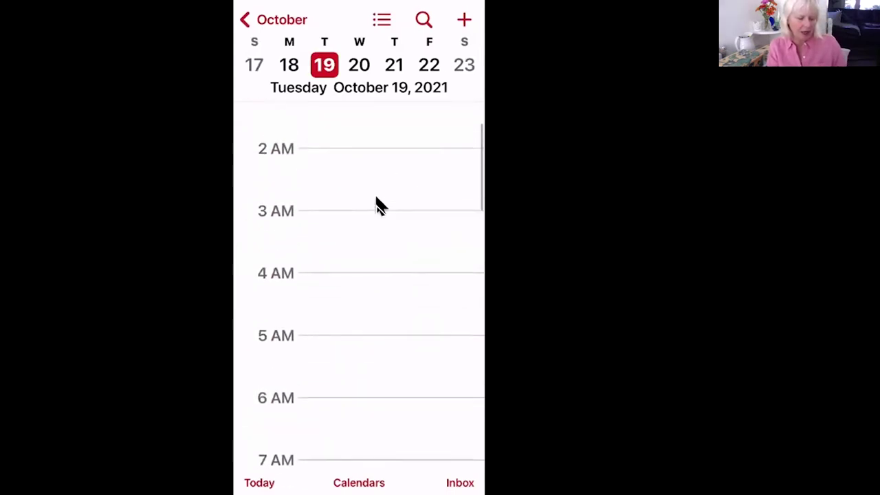
scroll(380, 206, down, 15)
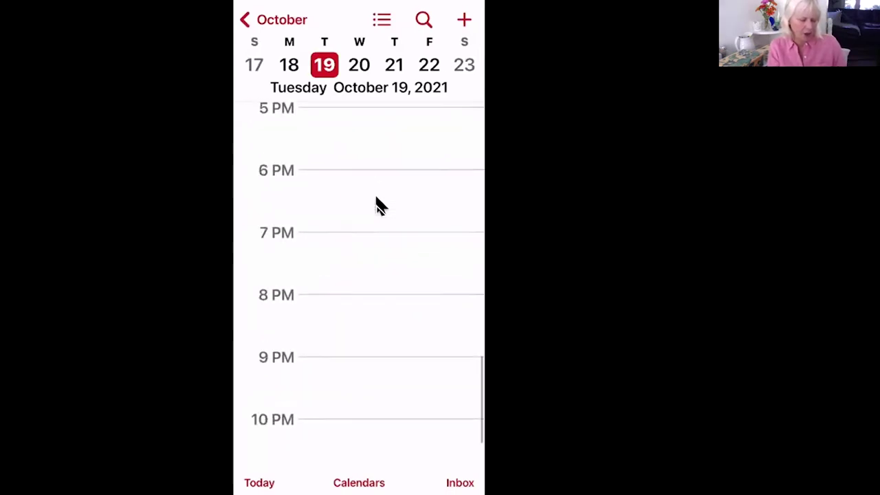
scroll(380, 206, up, 2)
scroll(380, 206, up, 4)
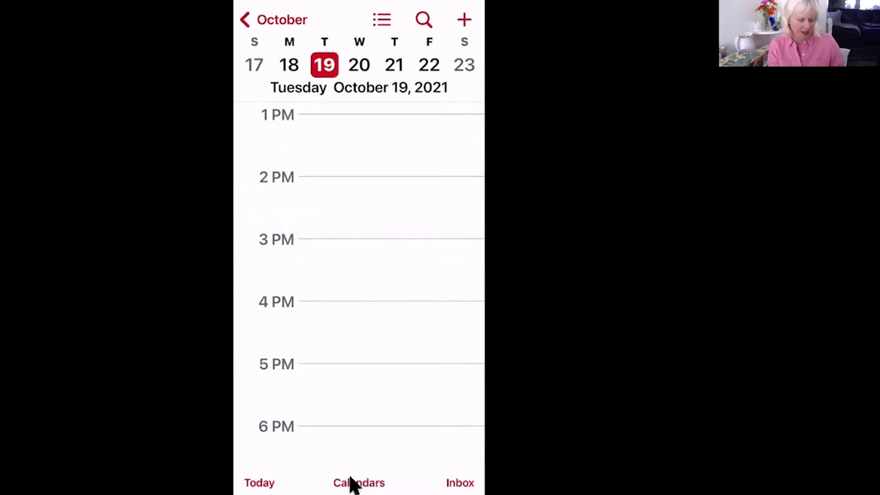
Make the iCloud Home and Work calendars visible in the calendar list and return to the day view
click(353, 484)
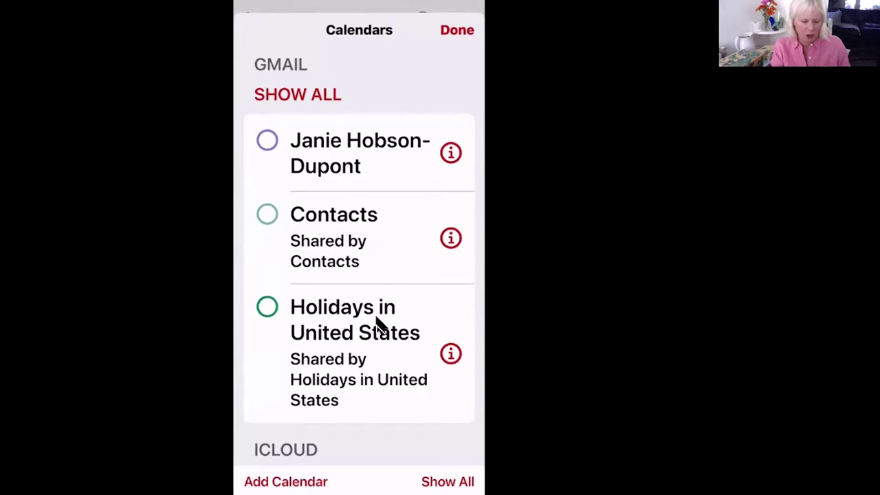
scroll(377, 324, up, 3)
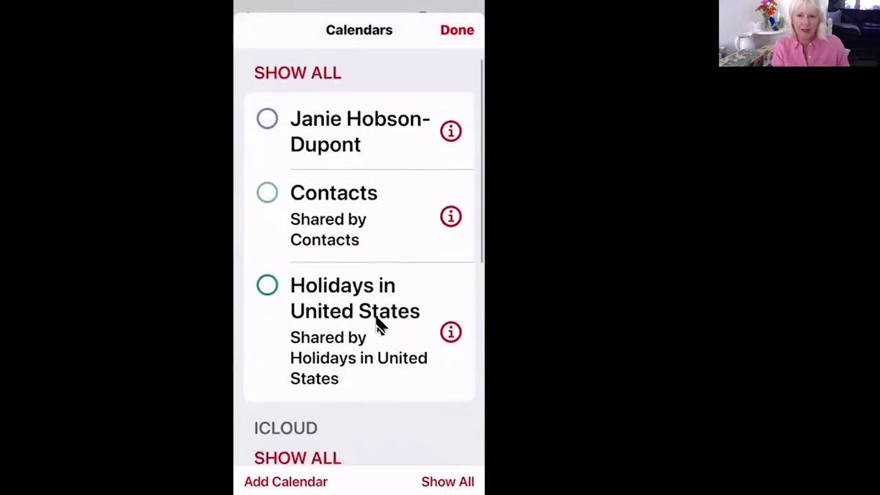
scroll(378, 324, down, 4)
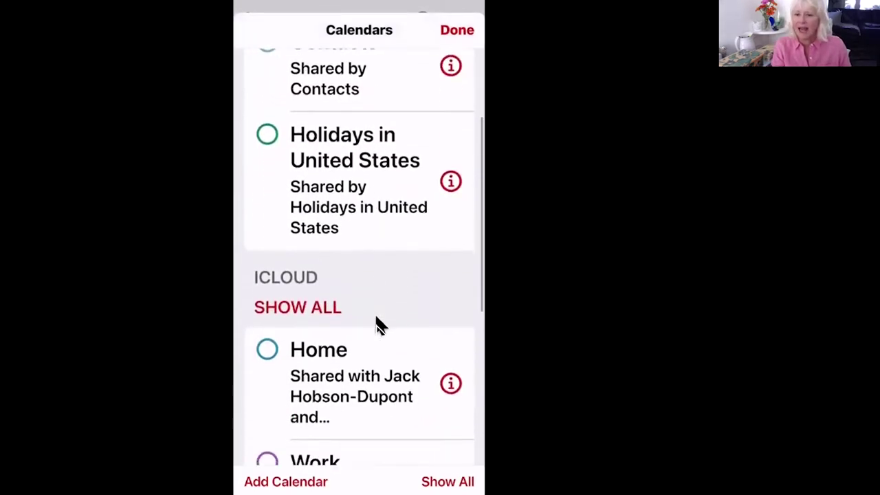
scroll(377, 324, down, 2)
scroll(378, 324, up, 3)
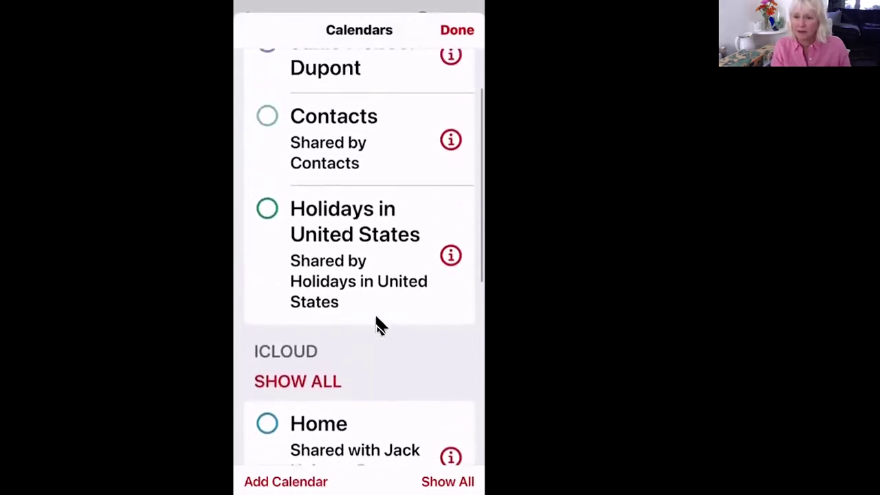
scroll(378, 324, down, 5)
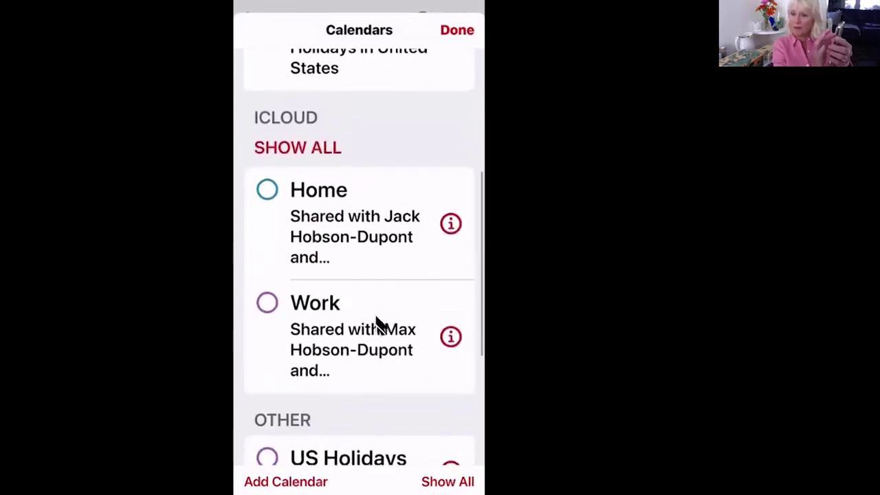
scroll(380, 326, up, 2)
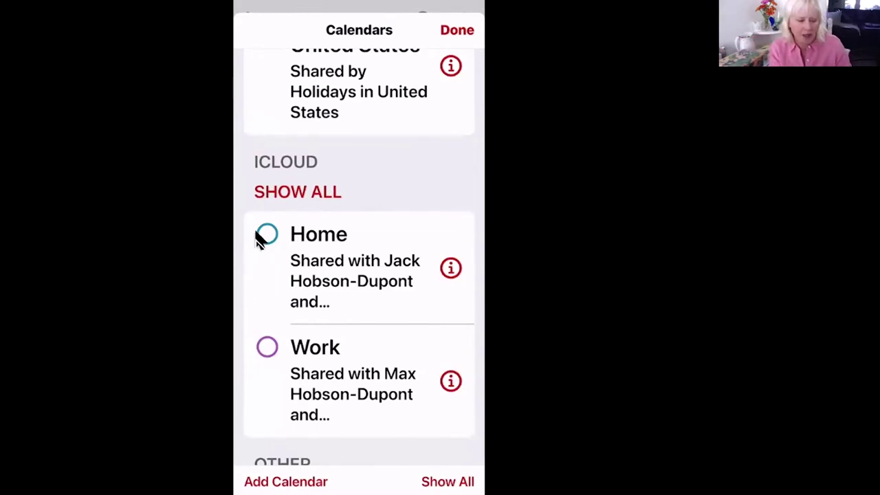
click(267, 234)
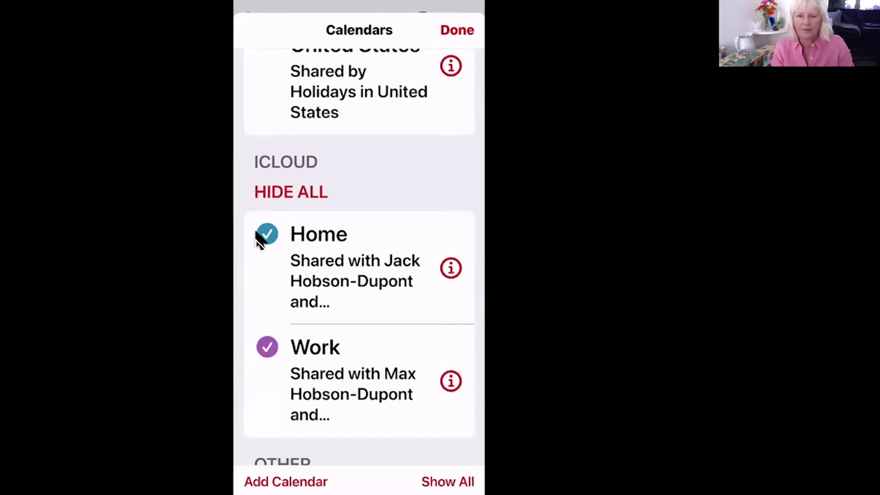
click(455, 28)
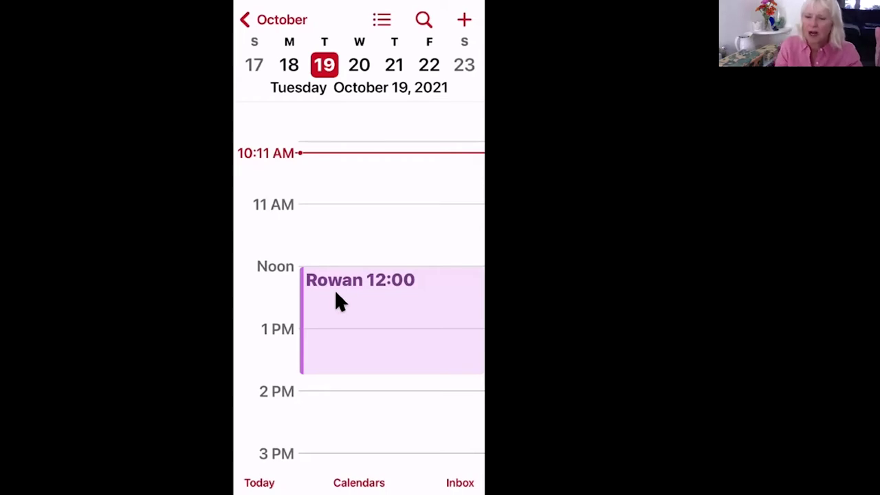
Make the owner's personal Gmail calendar and the Contacts calendar visible as well, and return to the day view
click(359, 482)
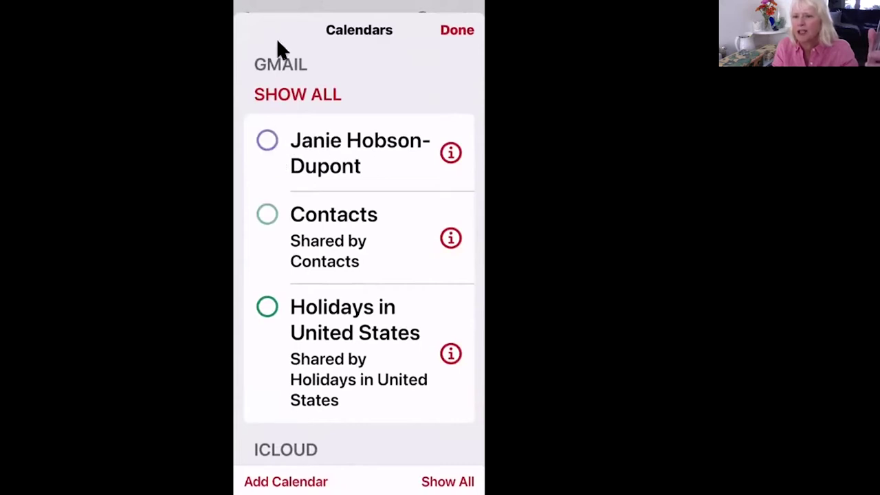
click(273, 130)
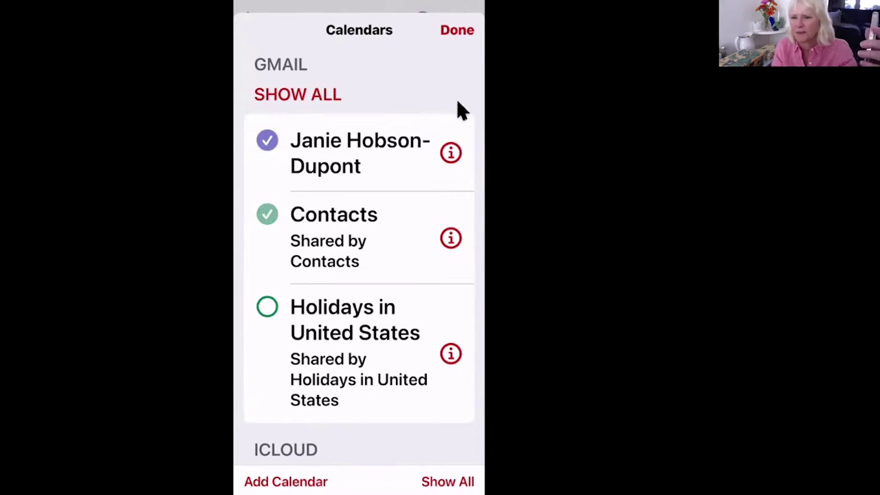
click(451, 34)
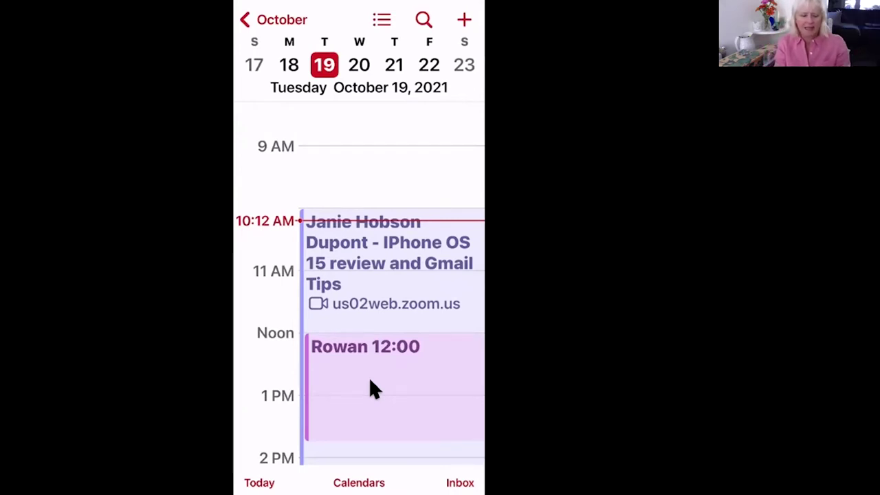
Review the appointments from the visible calendars on October 19
scroll(372, 389, down, 3)
scroll(372, 388, down, 2)
scroll(371, 387, up, 5)
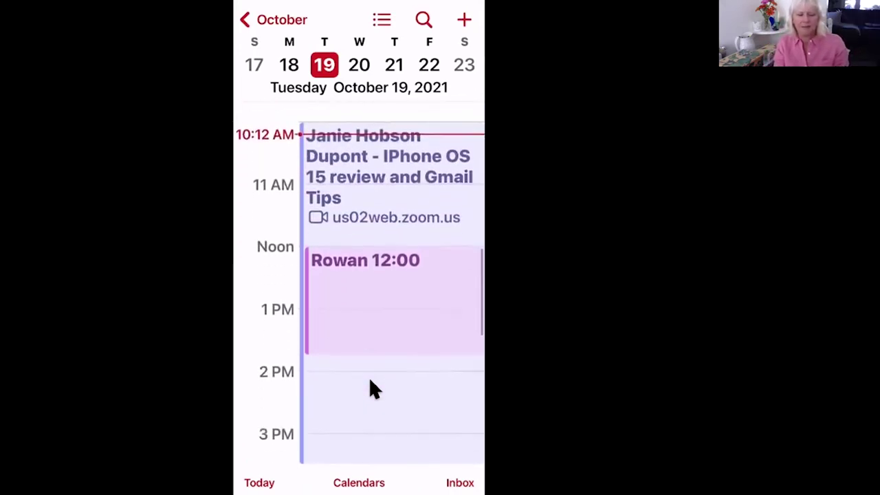
scroll(371, 388, down, 1)
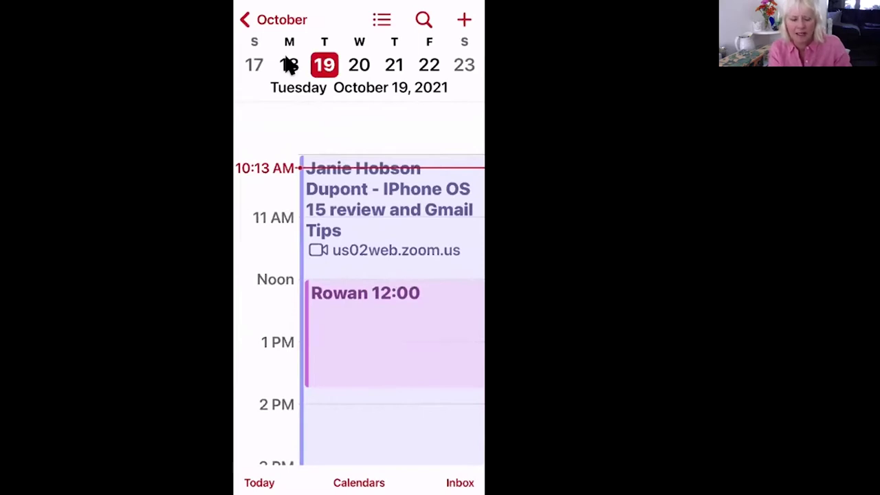
Browse the daily schedules of the neighbouring dates, including October 18, 17 and 20
click(289, 65)
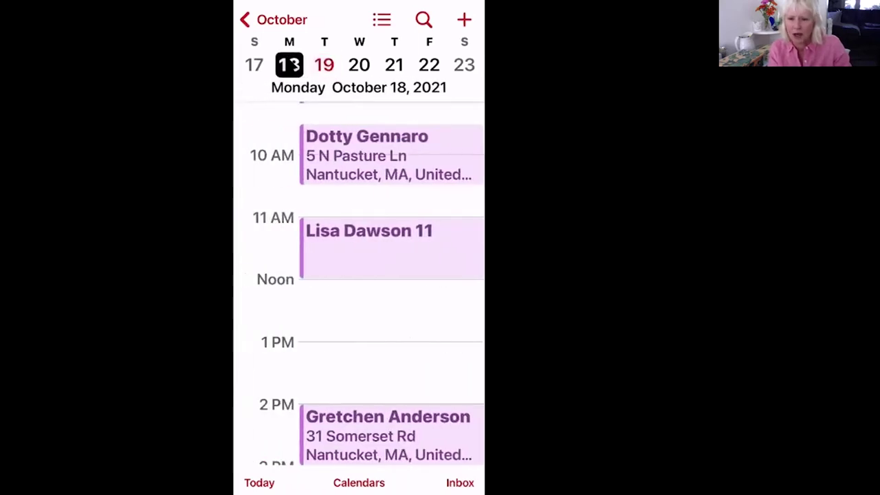
scroll(359, 282, down, 5)
scroll(359, 282, up, 4)
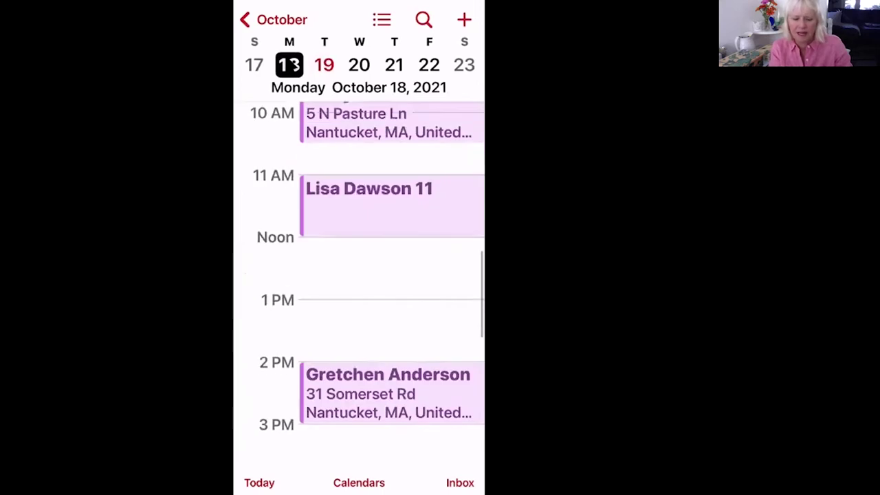
scroll(359, 282, left, 3)
scroll(359, 282, up, 5)
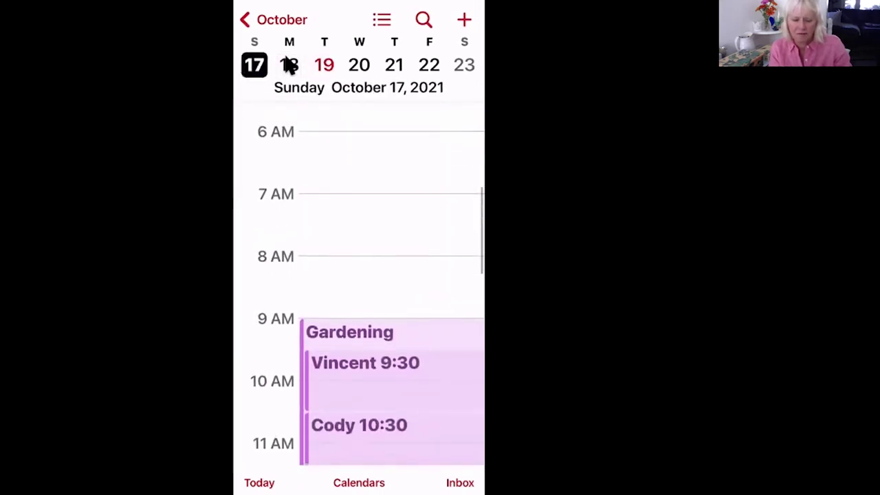
scroll(359, 282, down, 4)
scroll(359, 282, right, 3)
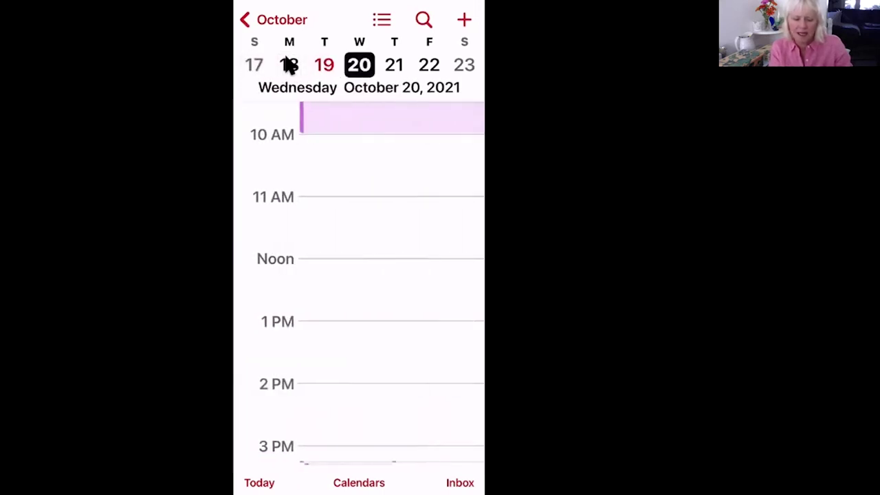
scroll(359, 282, up, 4)
scroll(359, 282, down, 3)
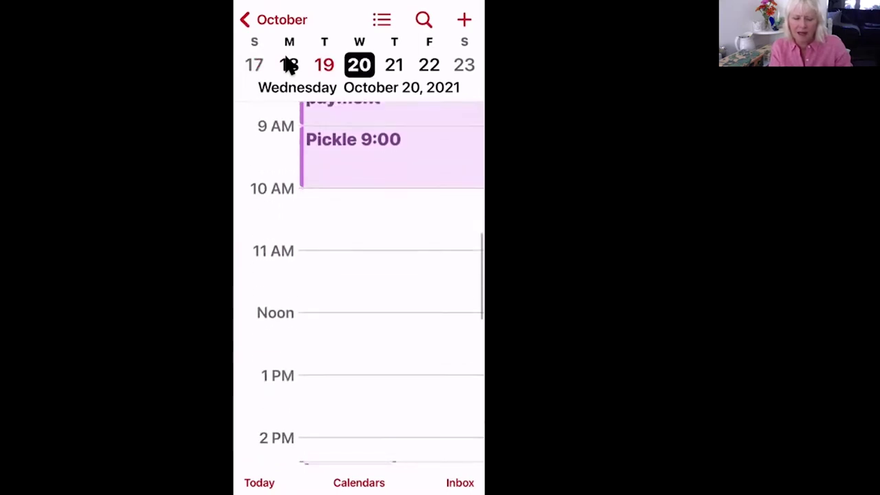
scroll(359, 282, right, 3)
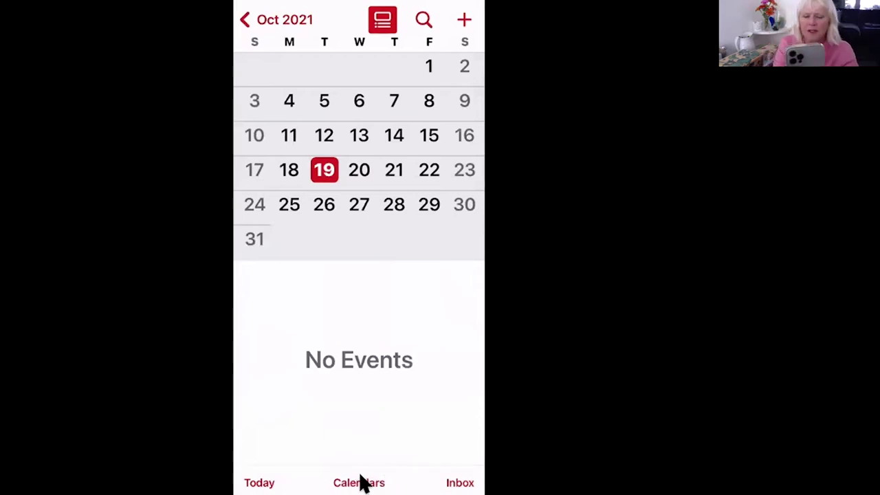
Open the list of calendars and examine the Gmail and iCloud groups and their visibility settings
click(362, 484)
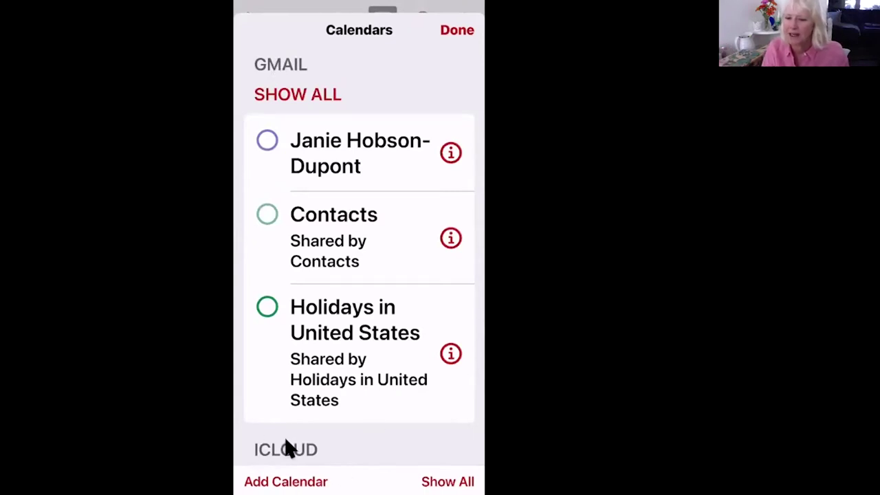
scroll(287, 445, down, 5)
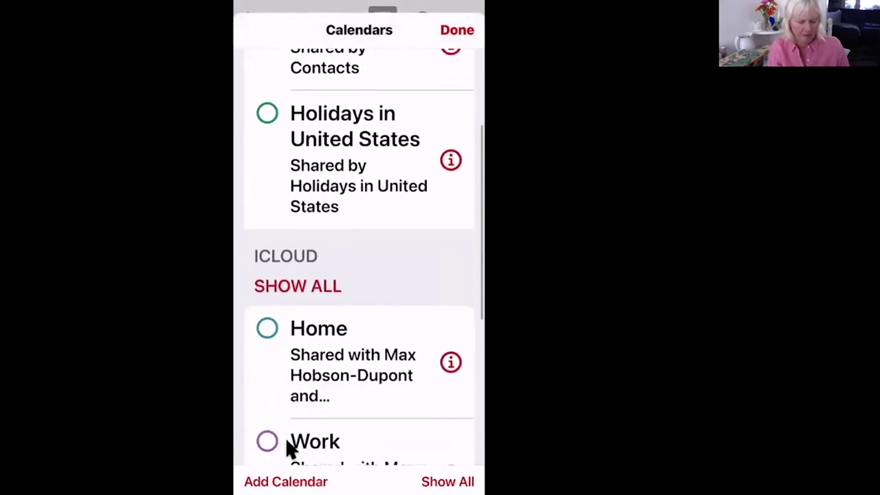
scroll(287, 445, up, 5)
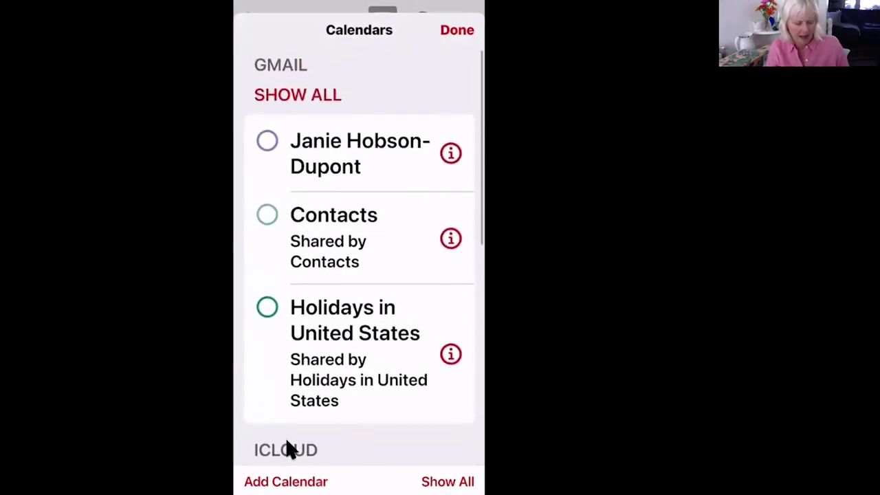
scroll(287, 445, down, 3)
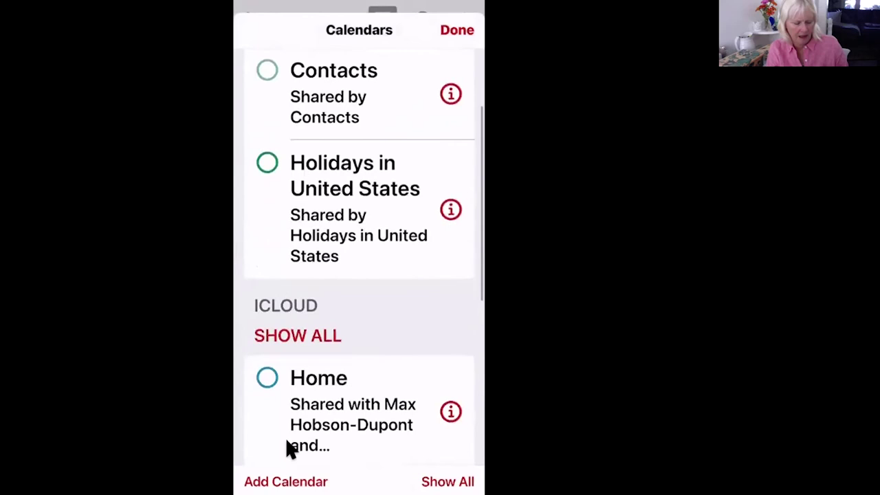
scroll(287, 446, up, 4)
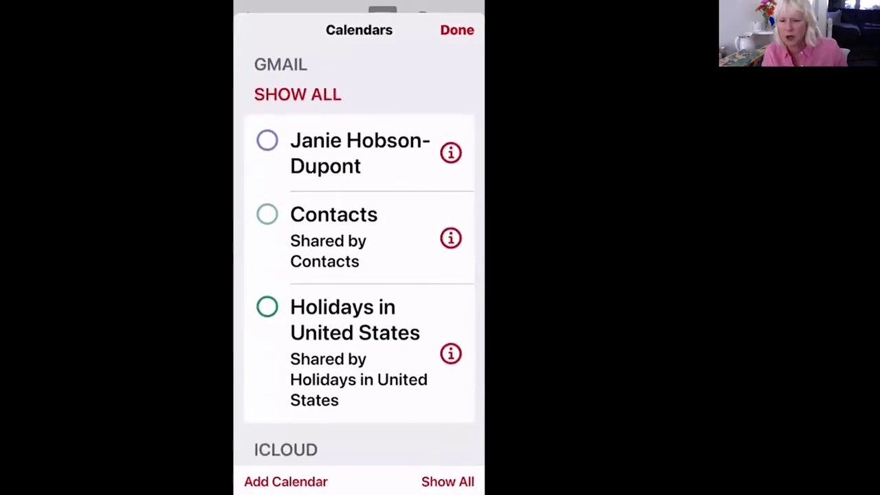
Add a new iCloud calendar named "Class example" and return from the calendar list to the October 2021 month view
click(287, 483)
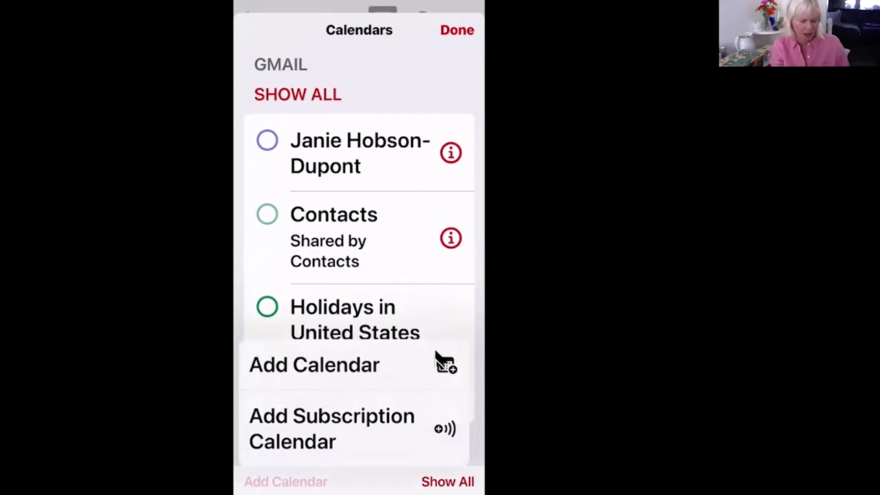
click(438, 360)
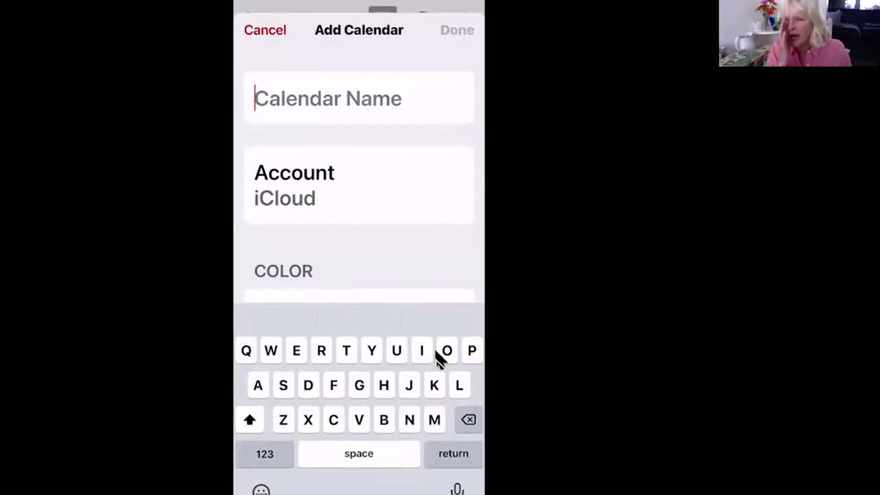
text(Clas)
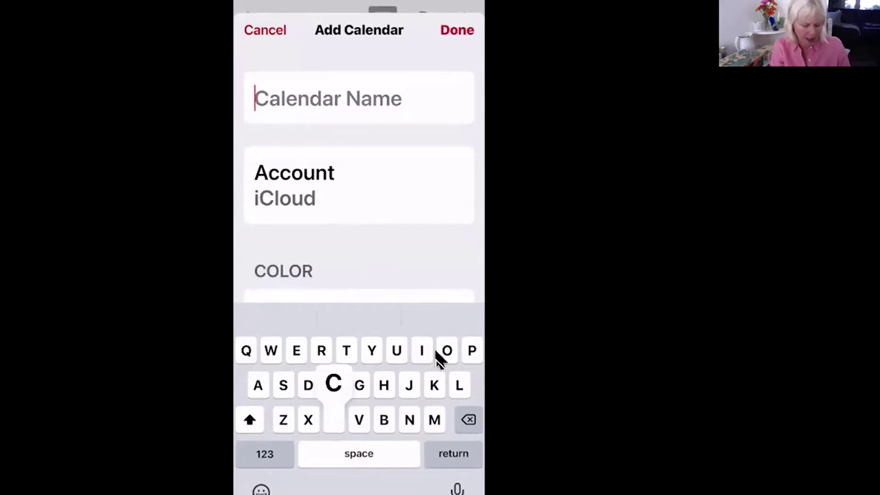
text(s )
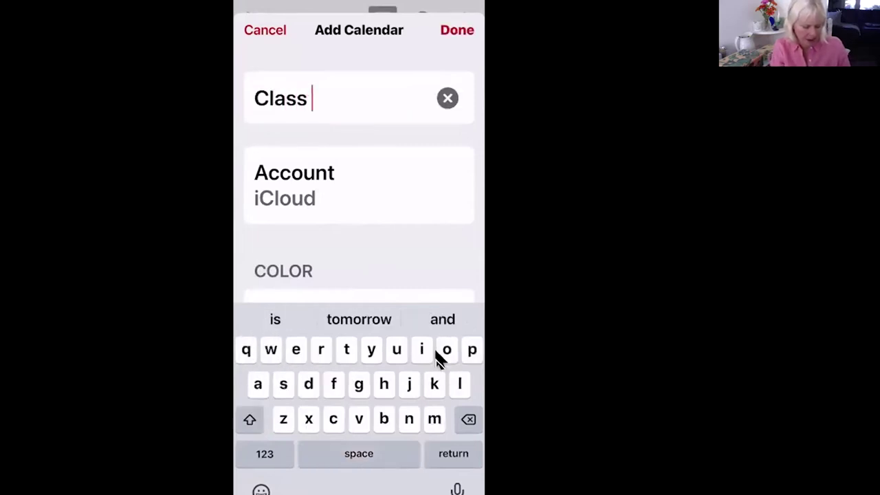
text(example)
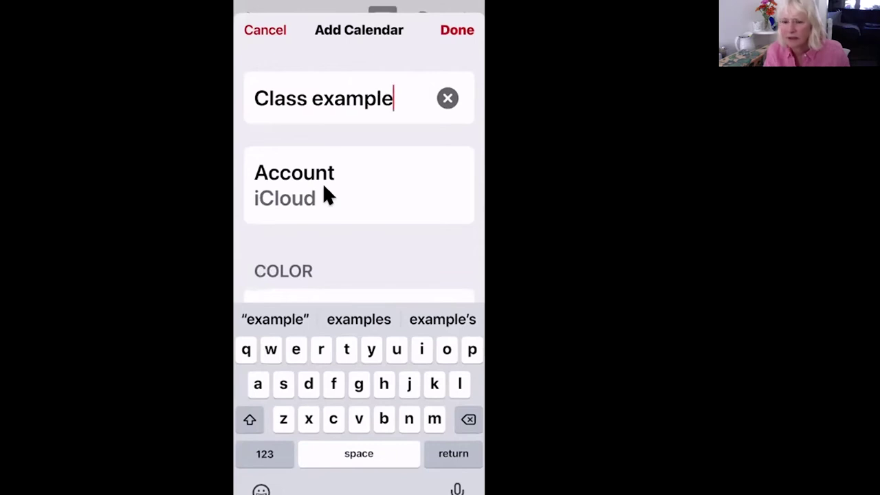
key(Return)
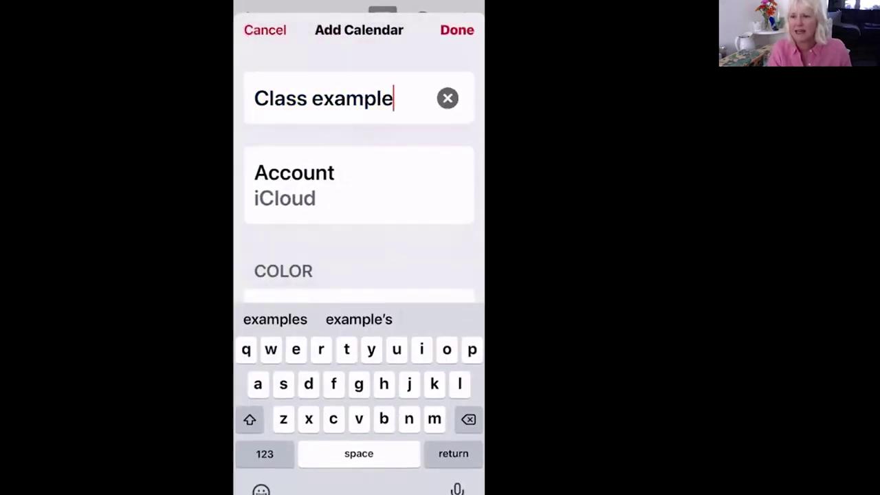
click(446, 31)
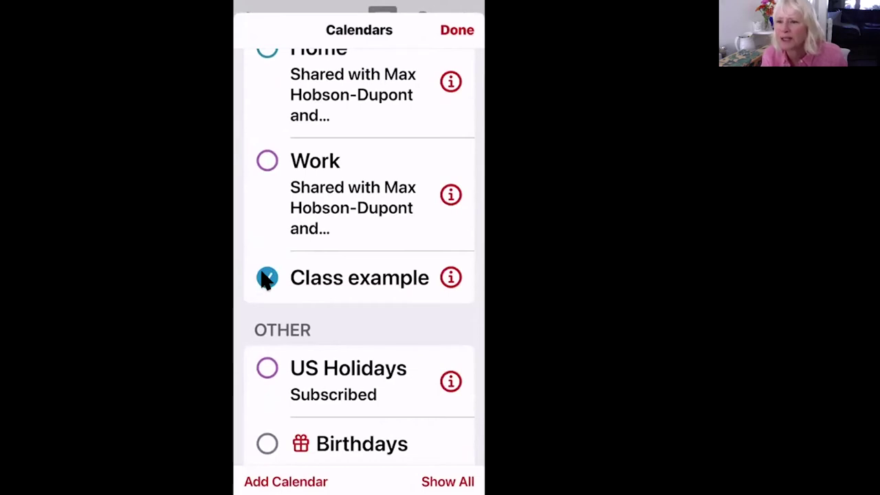
click(456, 30)
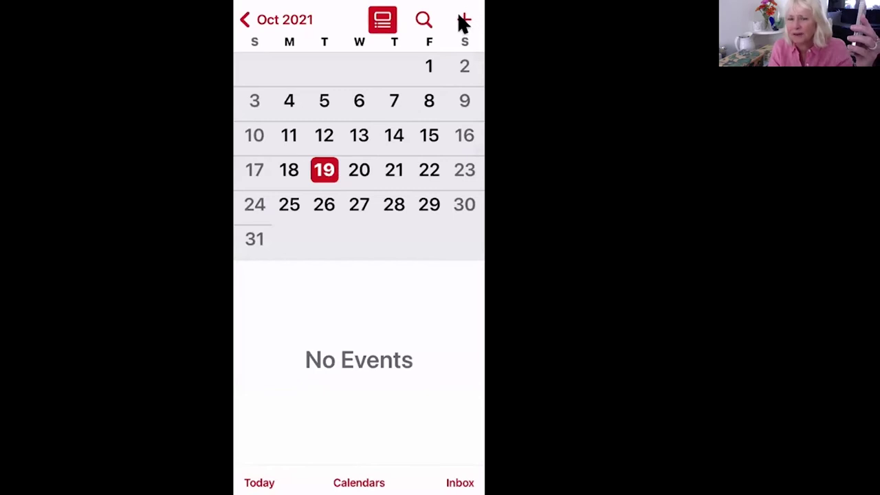
Create a new event on October 19 with the title "Pick up" followed by the person's first name
click(463, 21)
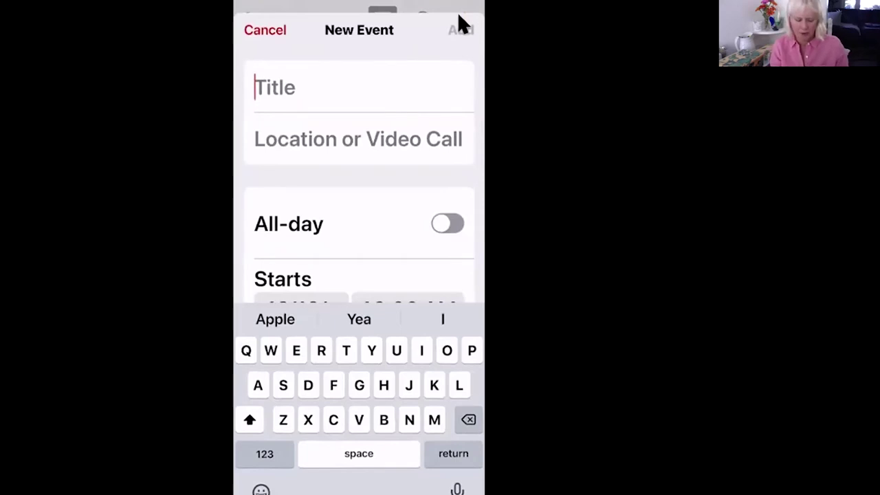
text(Pic)
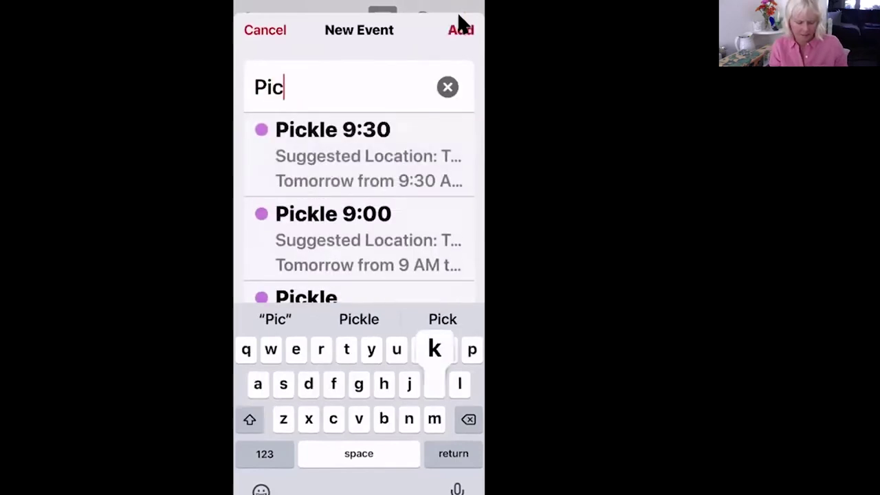
text(k up)
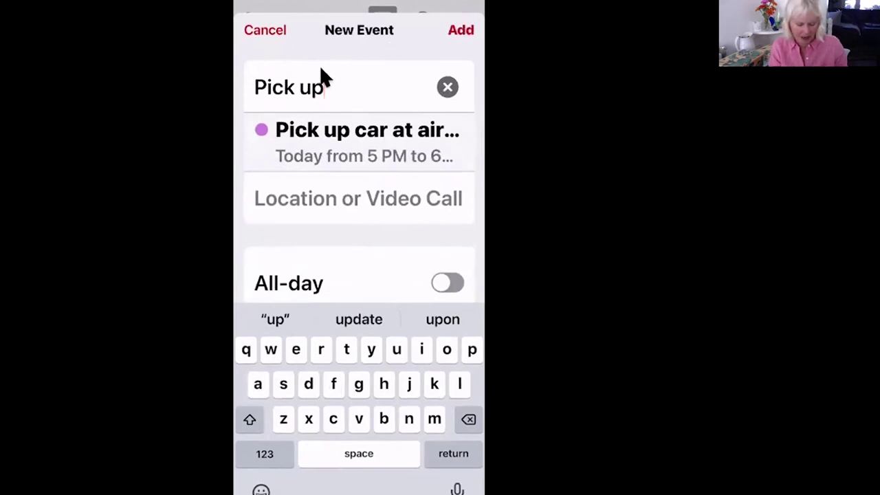
text( R)
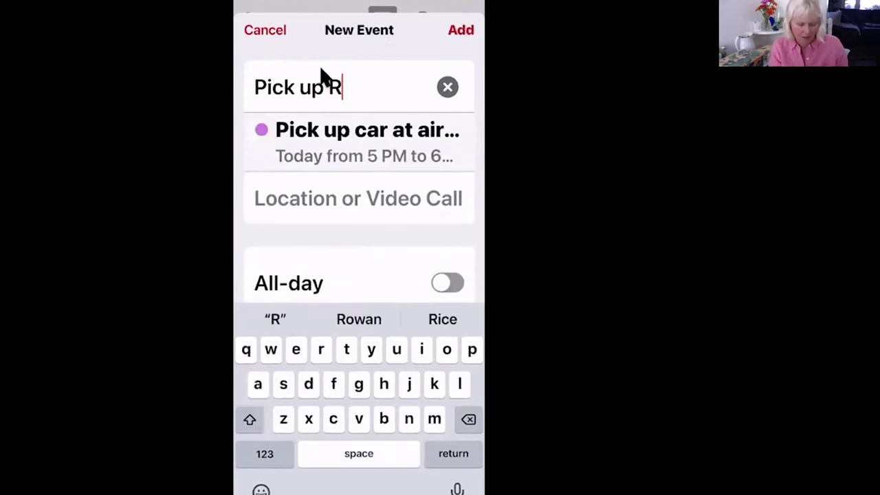
text(owan)
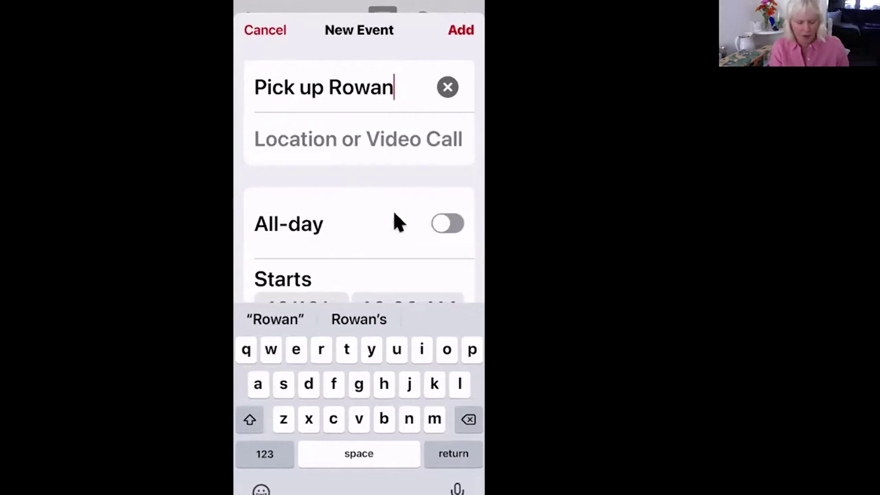
Set the new event to start at 7:00 PM on 10/19/21
scroll(394, 215, down, 3)
scroll(396, 215, down, 2)
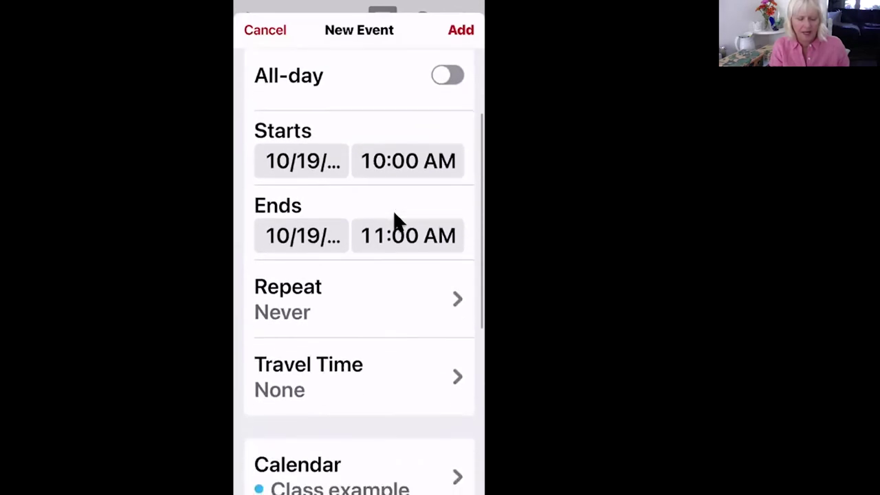
click(387, 167)
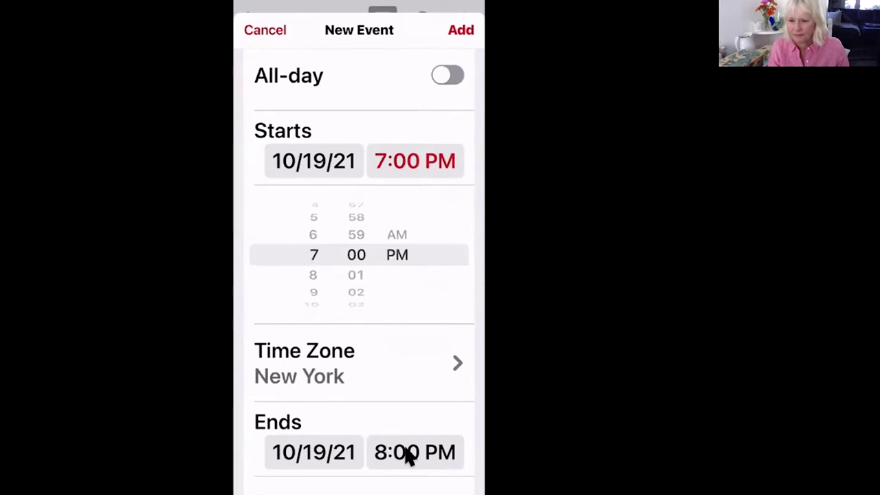
Make the event repeat every week and set its travel time to 15 min
scroll(407, 456, down, 8)
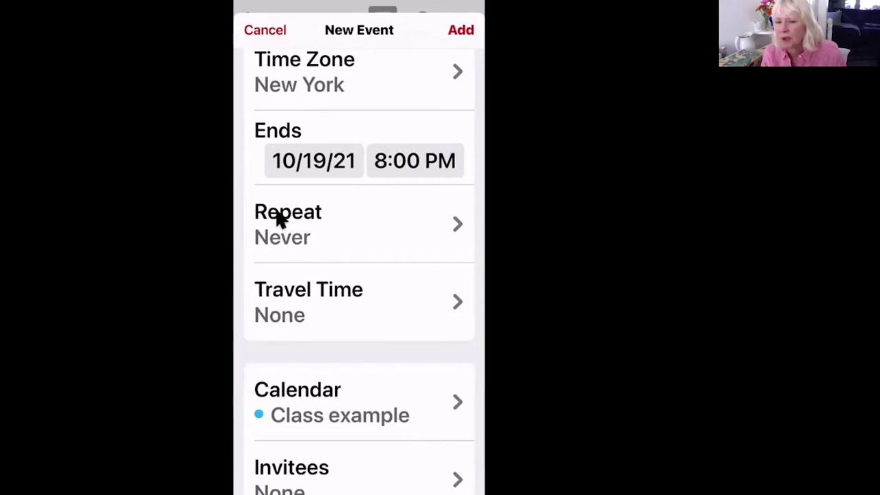
click(454, 215)
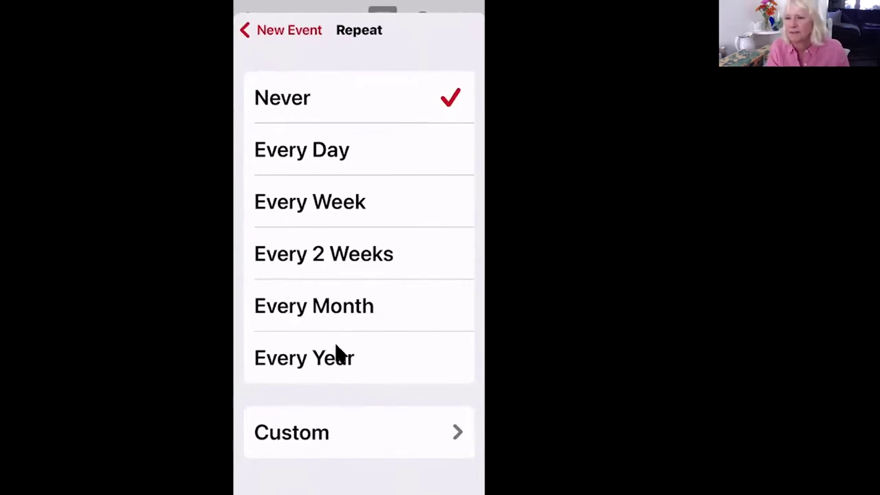
click(337, 206)
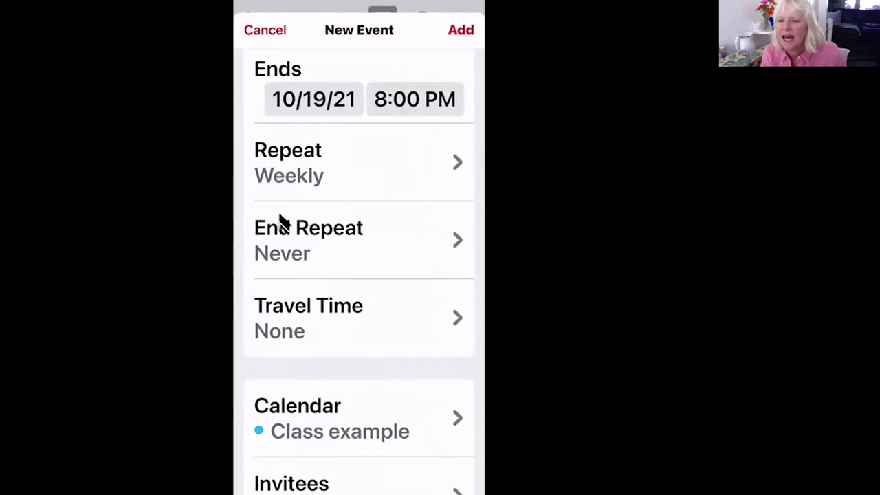
click(307, 329)
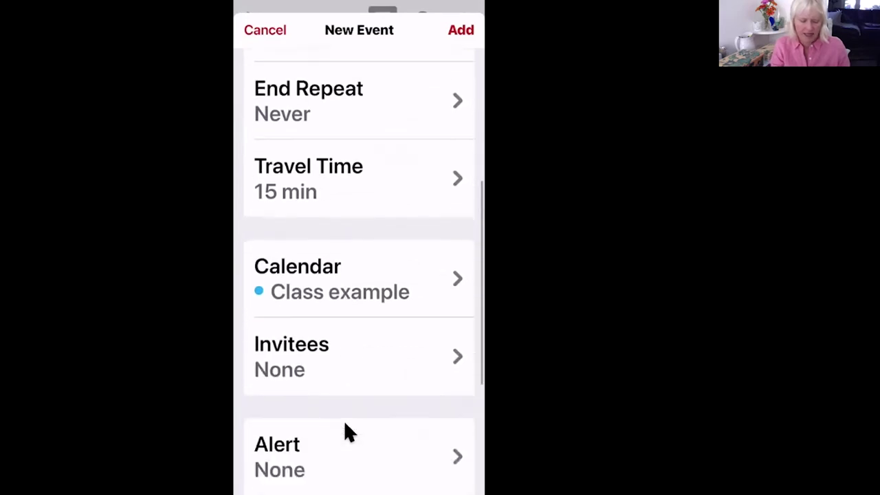
Give the event two alerts, one 2 hours before and another 15 minutes before travel time
scroll(346, 425, down, 2)
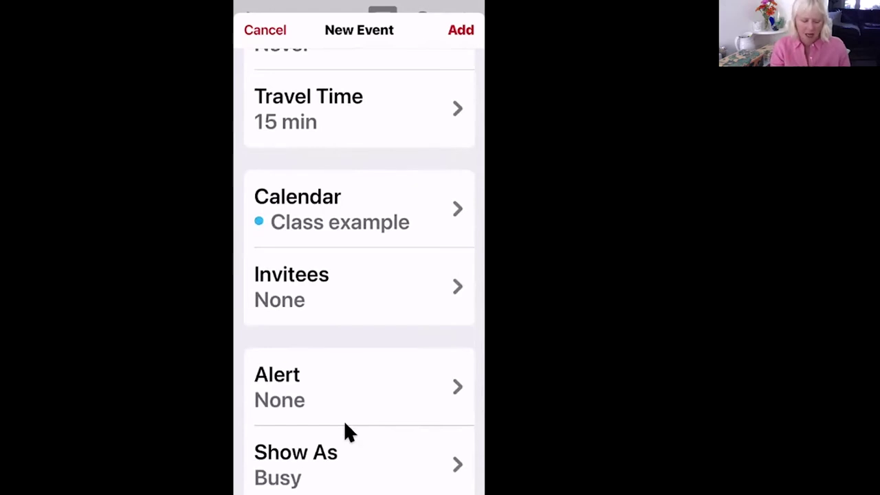
scroll(346, 425, down, 4)
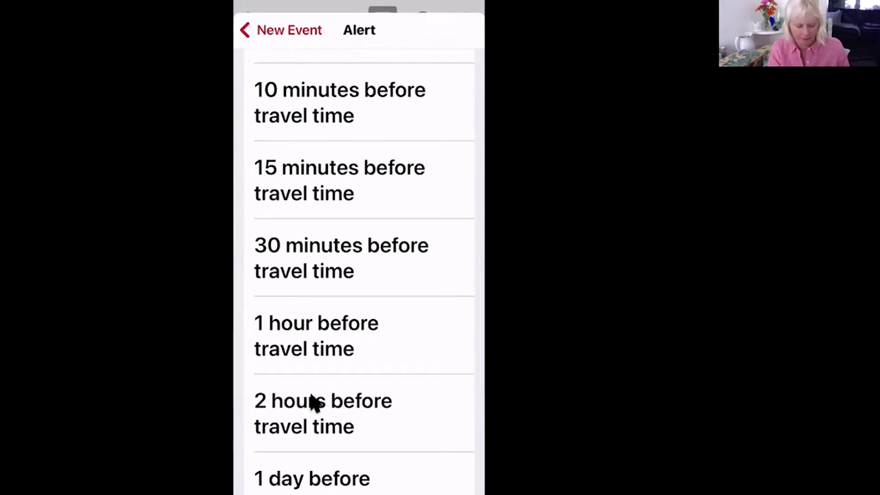
click(312, 403)
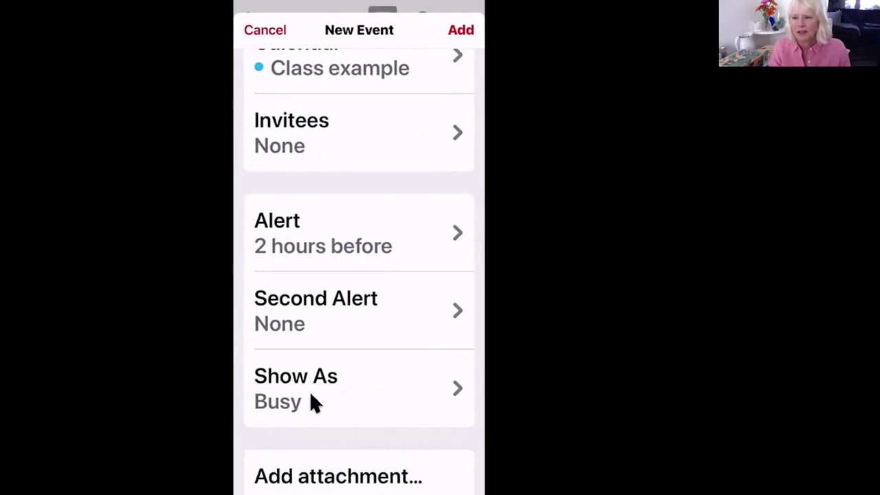
click(342, 305)
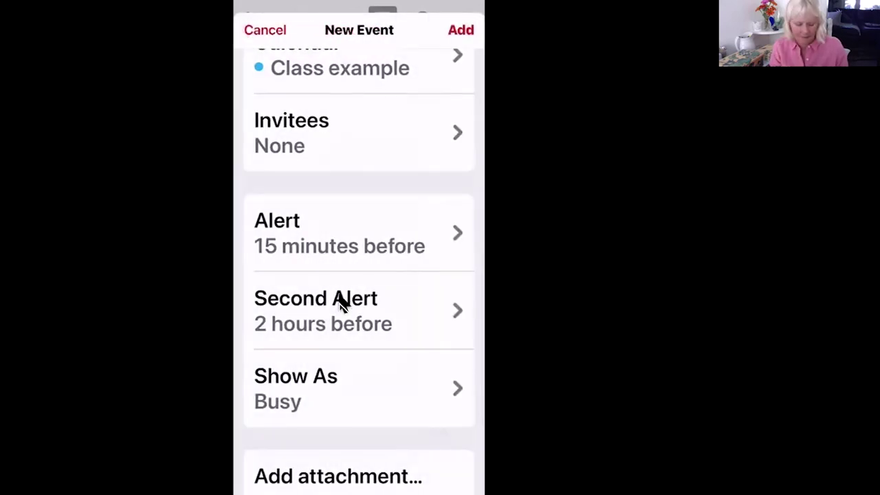
Check the remaining options of the pick-up event, keep its entries and add it to the Class example calendar
scroll(342, 304, down, 5)
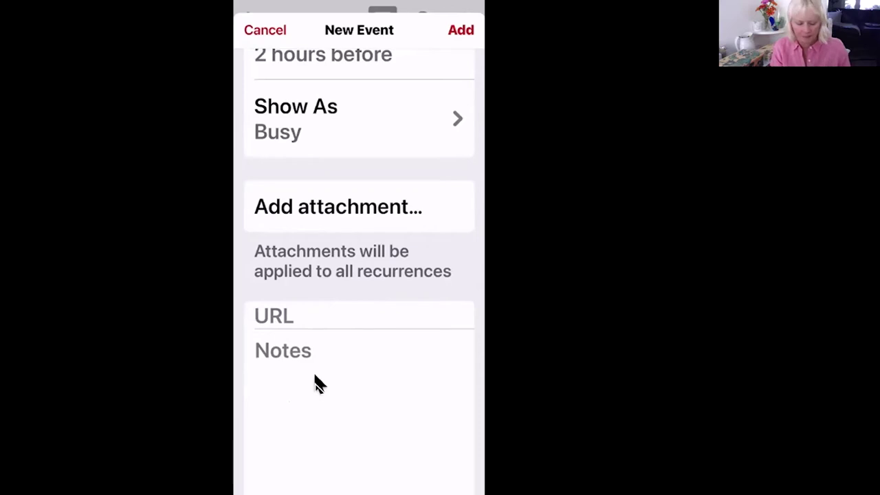
scroll(316, 383, up, 5)
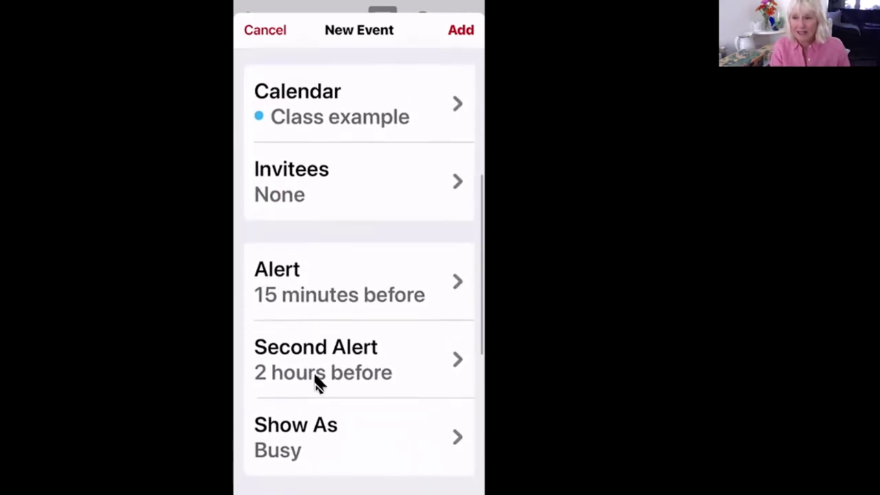
scroll(316, 383, up, 10)
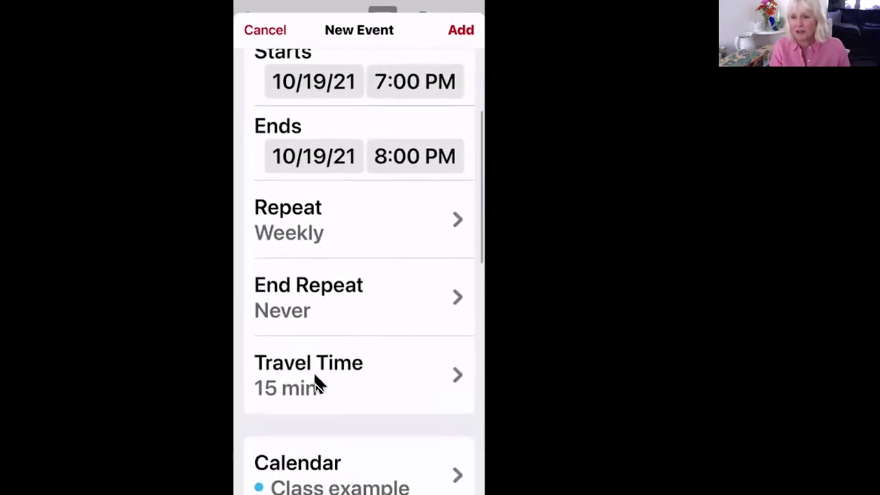
scroll(316, 383, up, 5)
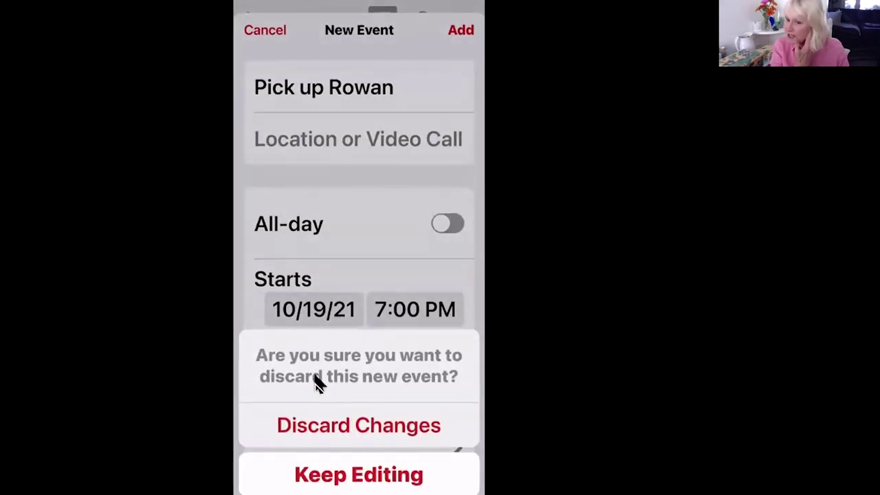
click(317, 383)
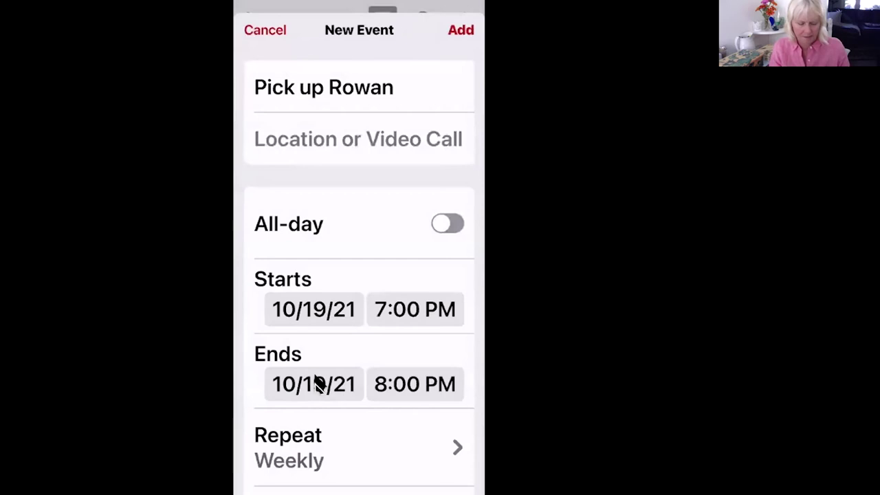
click(459, 31)
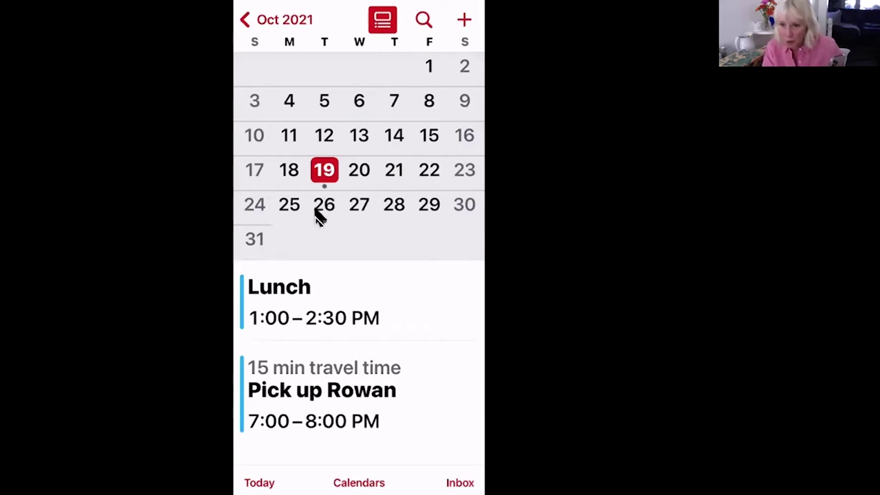
Browse the year overview from late 2021 into 2022 and reopen the October 2021 month view
click(268, 20)
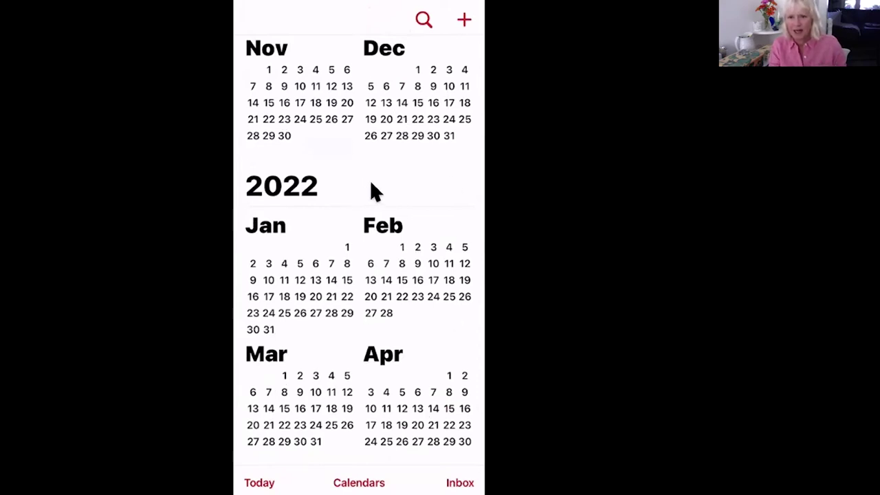
scroll(370, 182, up, 5)
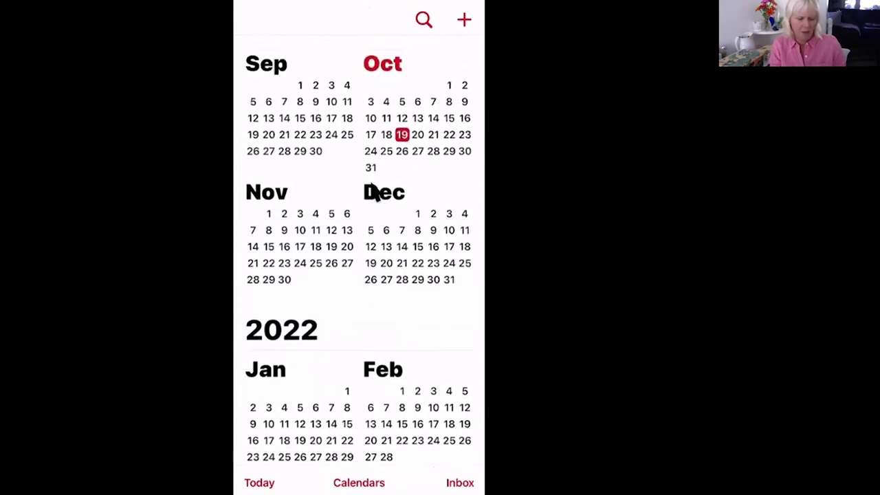
click(372, 187)
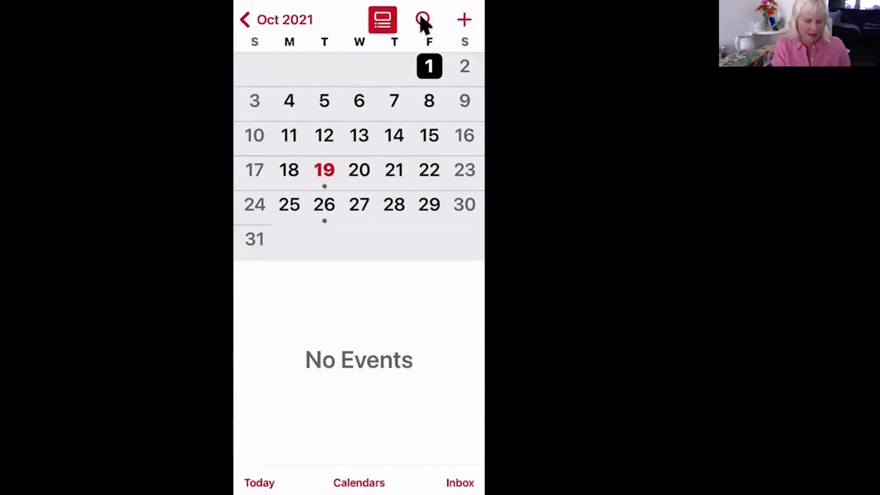
Search the calendar for the pick-up event by the person's first name
click(422, 19)
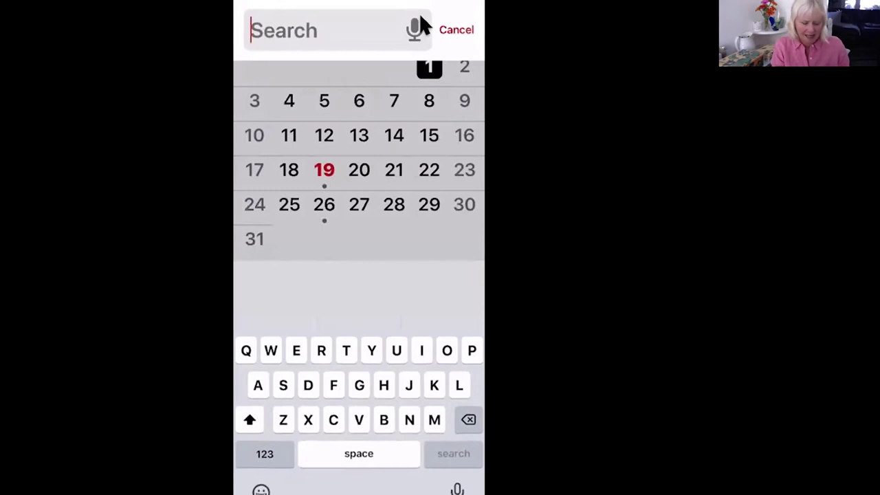
text(Row)
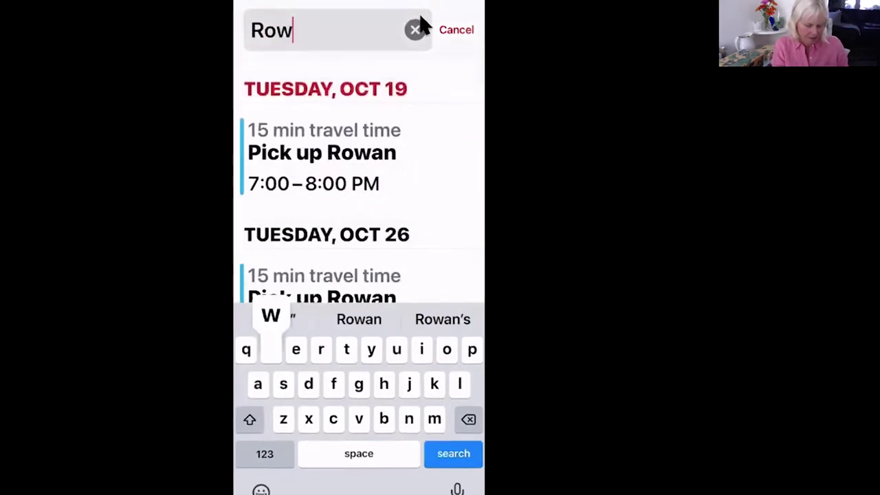
text(an)
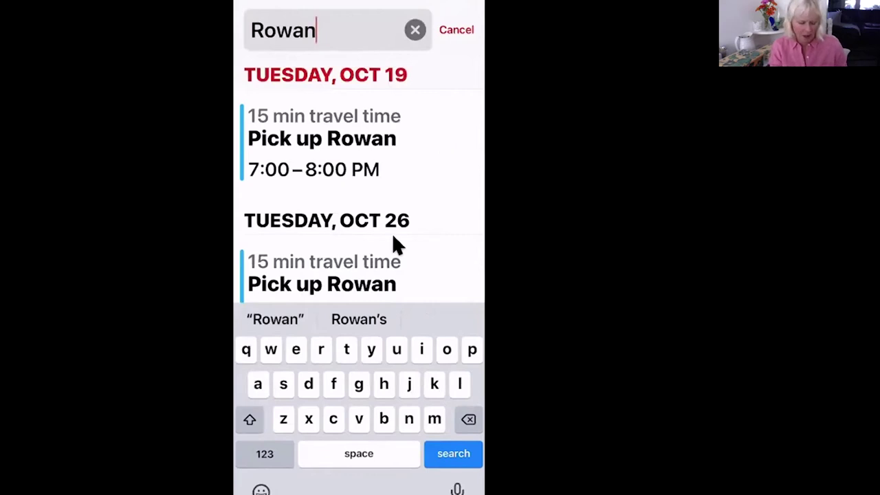
Replace the calendar search term with "Lunch"
key(BackSpace)
key(BackSpace)
key(BackSpace)
key(BackSpace)
key(BackSpace)
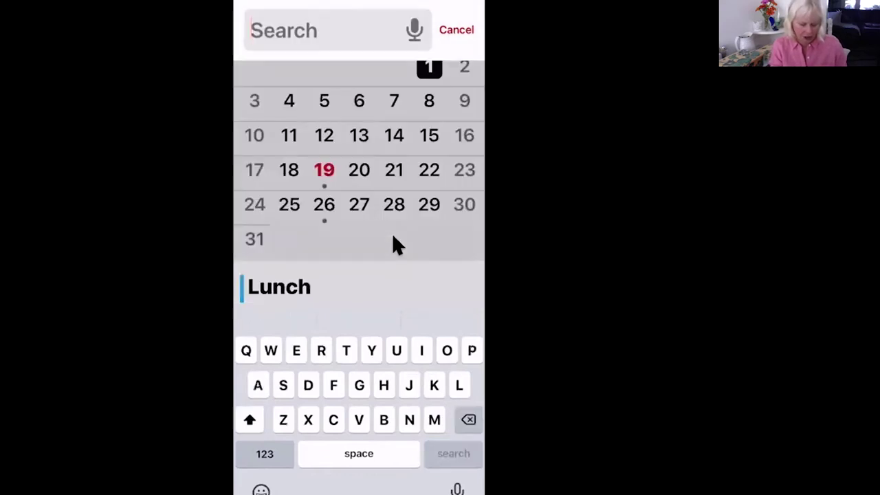
text(Lunch)
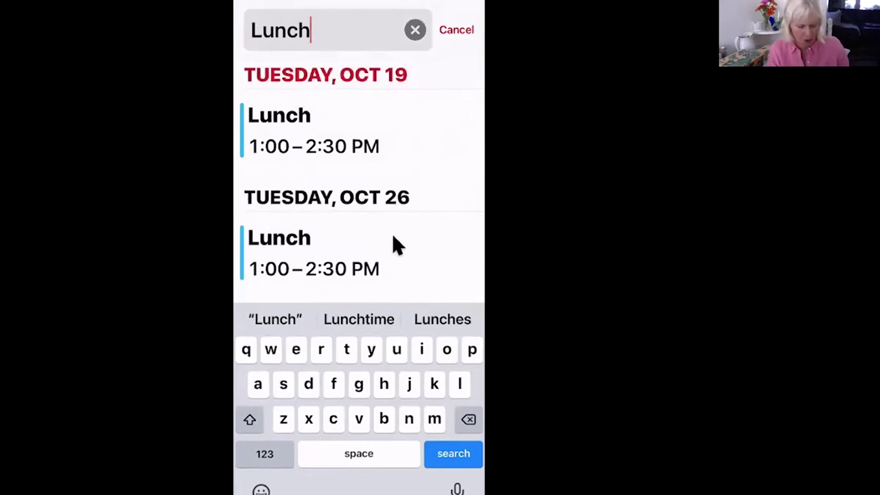
Look through the weekly Lunch occurrences from October 2021 into spring 2022, return to the first one and close the search
scroll(392, 245, down, 3)
scroll(398, 245, down, 10)
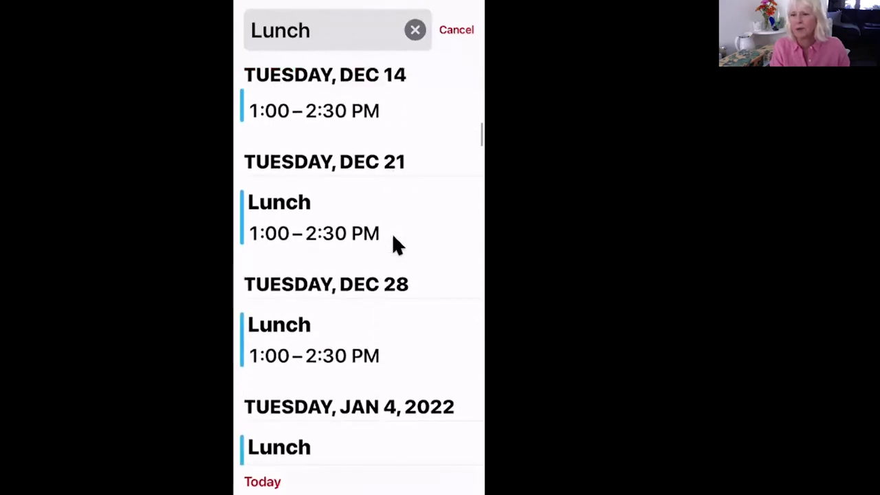
scroll(393, 237, down, 3)
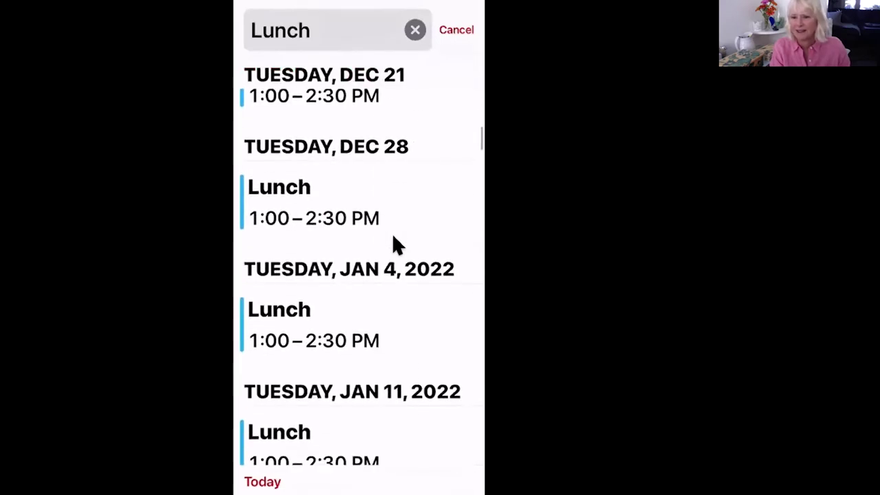
scroll(394, 238, up, 10)
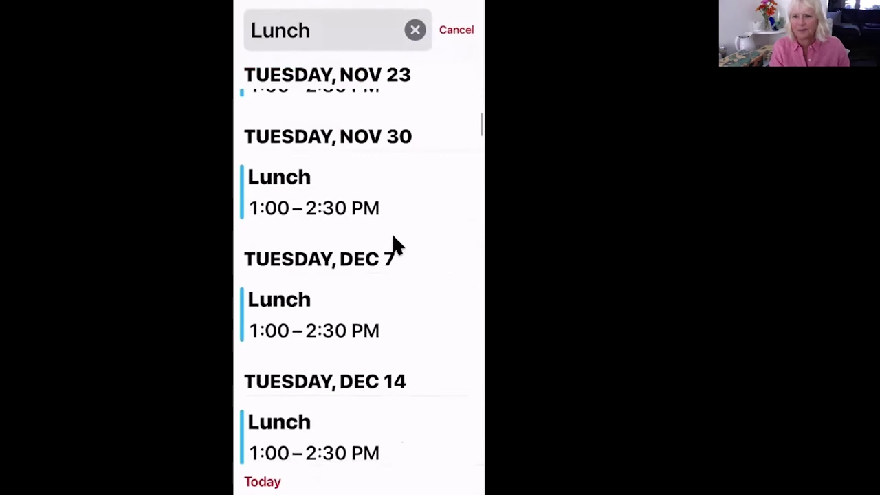
scroll(393, 245, up, 2)
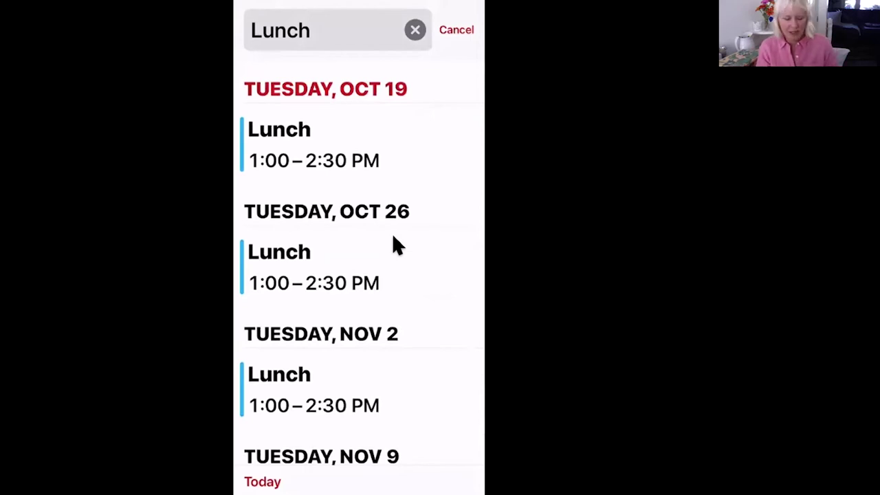
scroll(394, 239, down, 10)
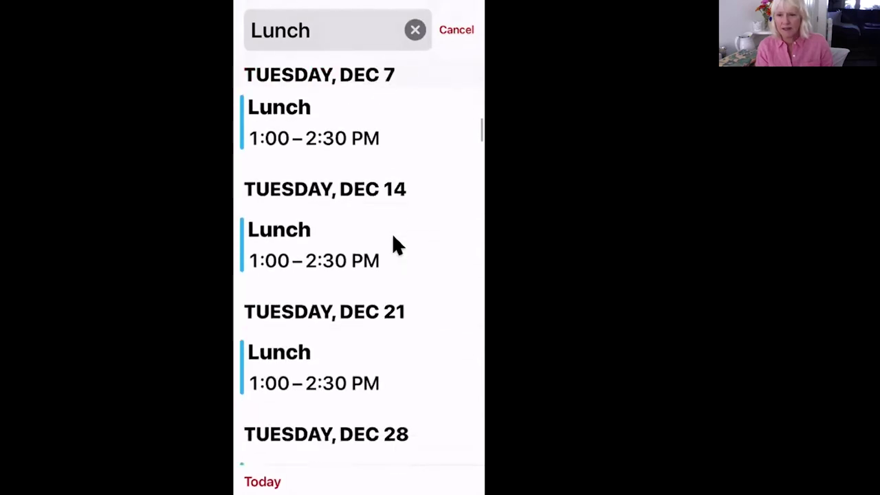
scroll(394, 239, down, 12)
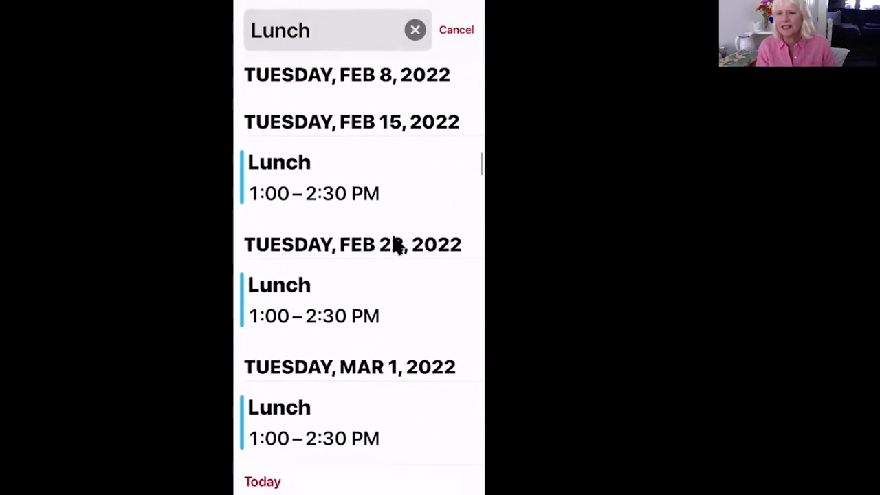
scroll(395, 246, down, 12)
scroll(393, 246, up, 5)
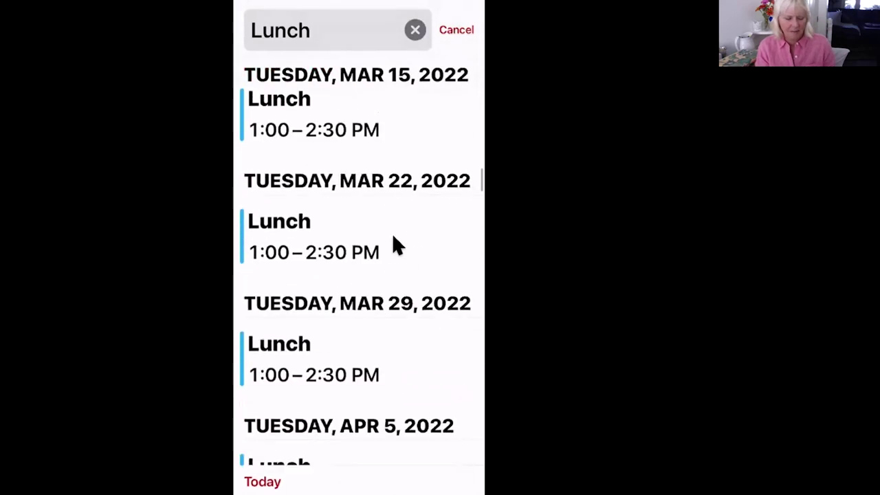
scroll(394, 238, up, 20)
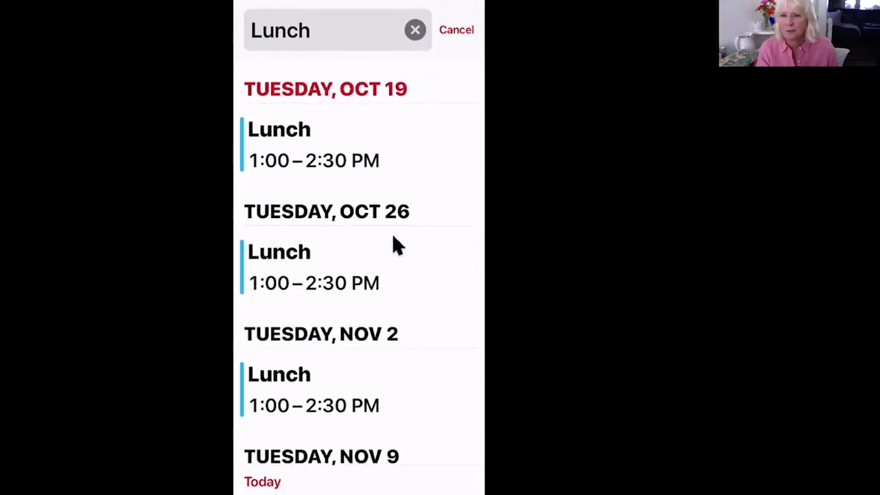
key(Escape)
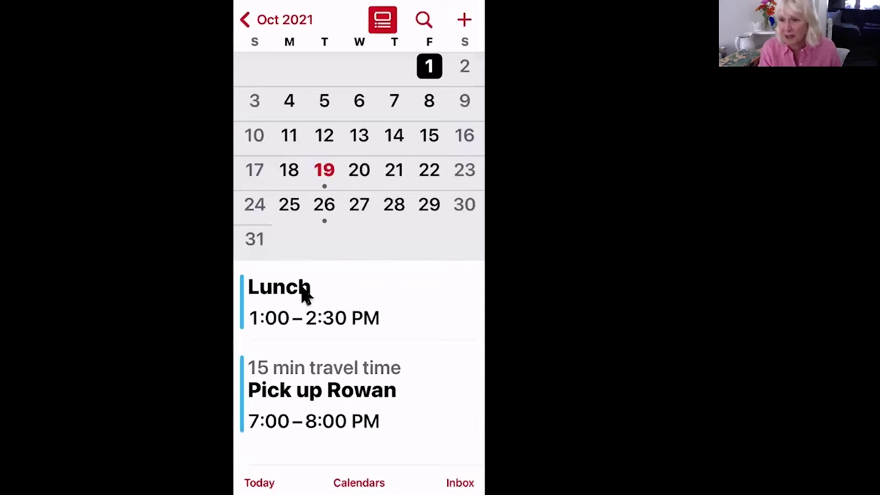
Open the details of the October 19 Lunch event, and expand and collapse its timeline preview
click(346, 296)
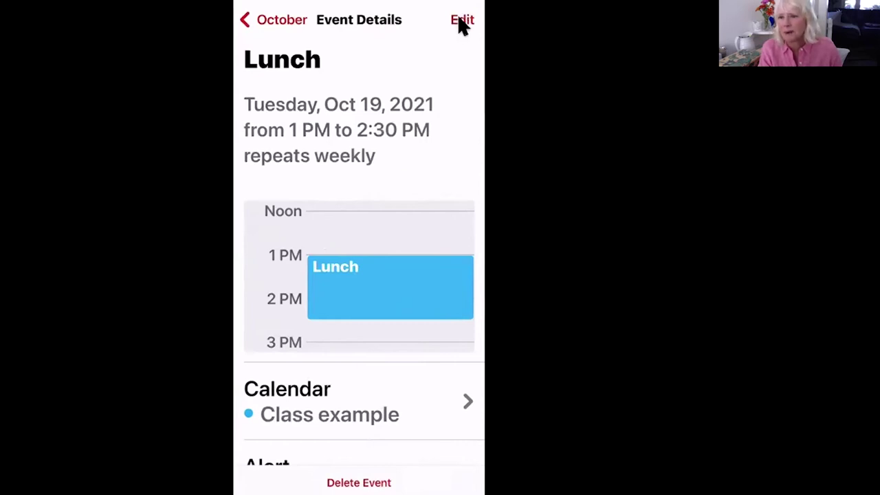
click(375, 277)
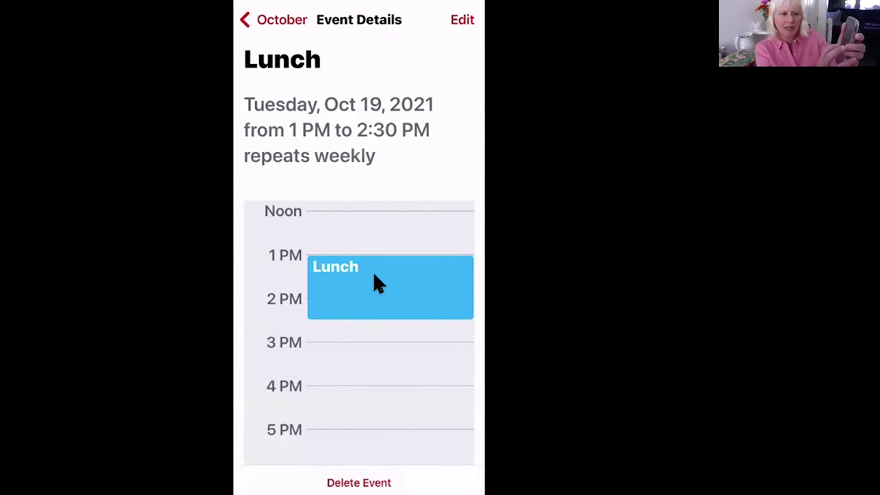
click(373, 271)
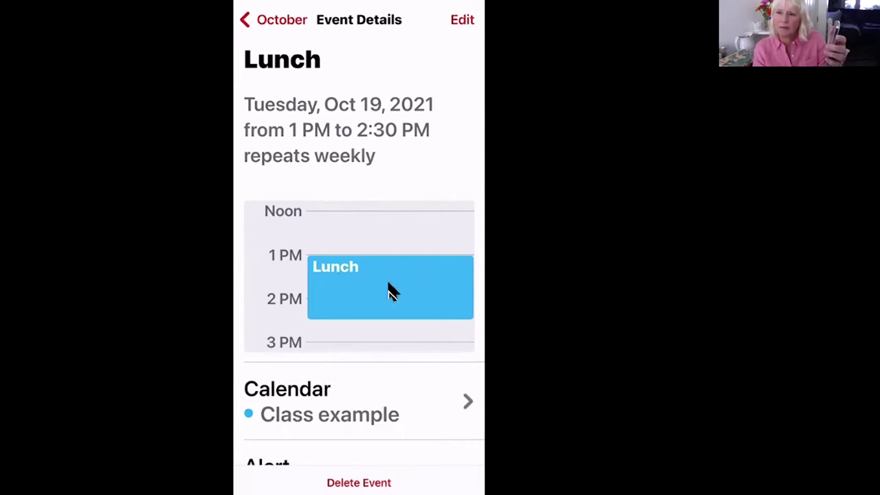
Edit the Lunch event so that its weekly repeat ends on December 28, 2021
click(448, 21)
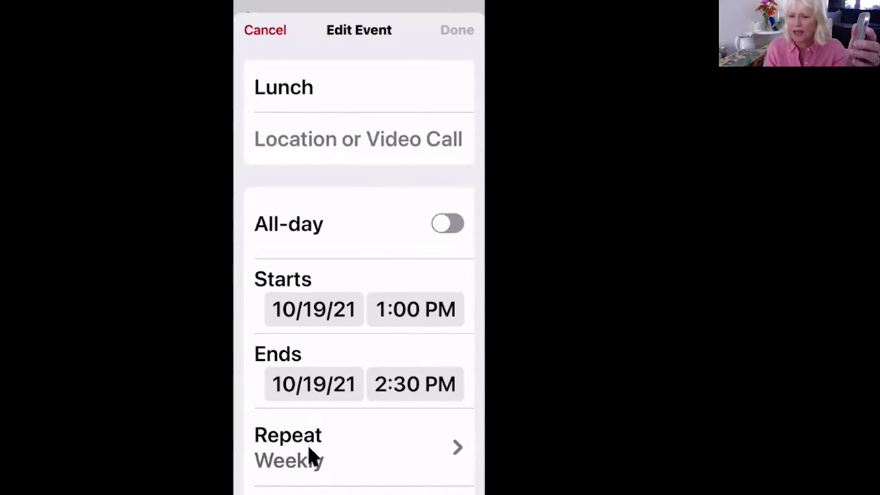
scroll(307, 444, down, 10)
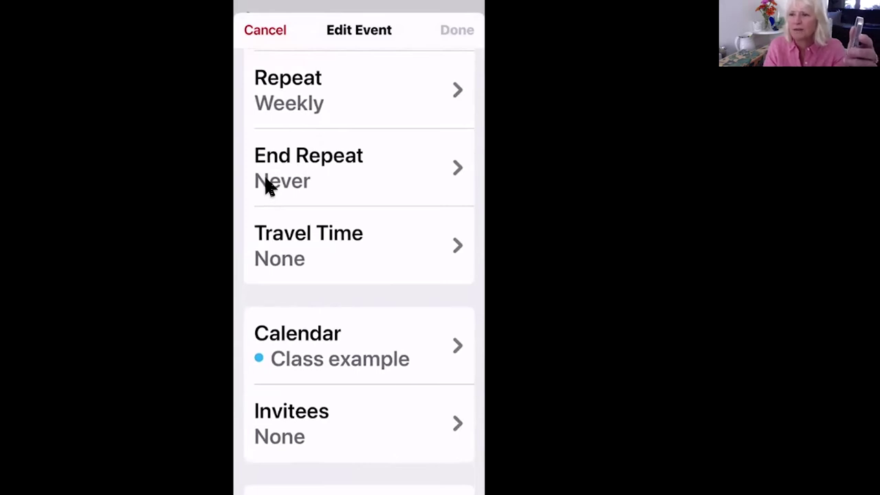
click(453, 170)
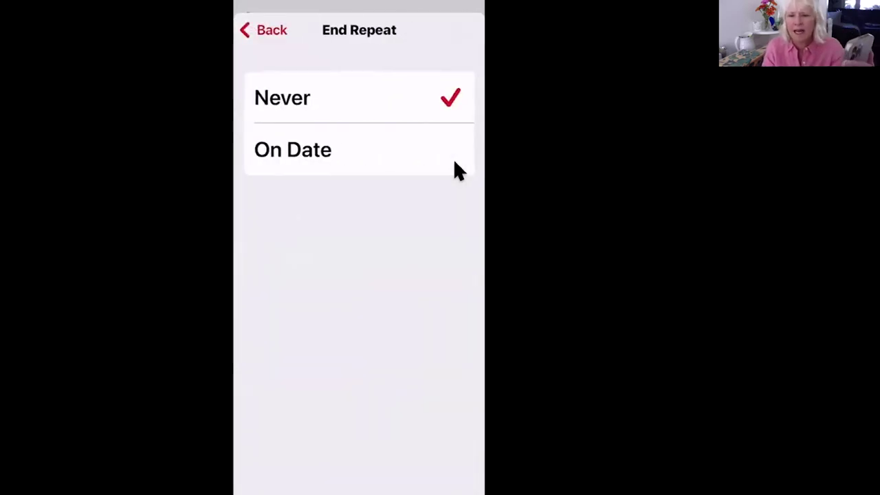
click(280, 158)
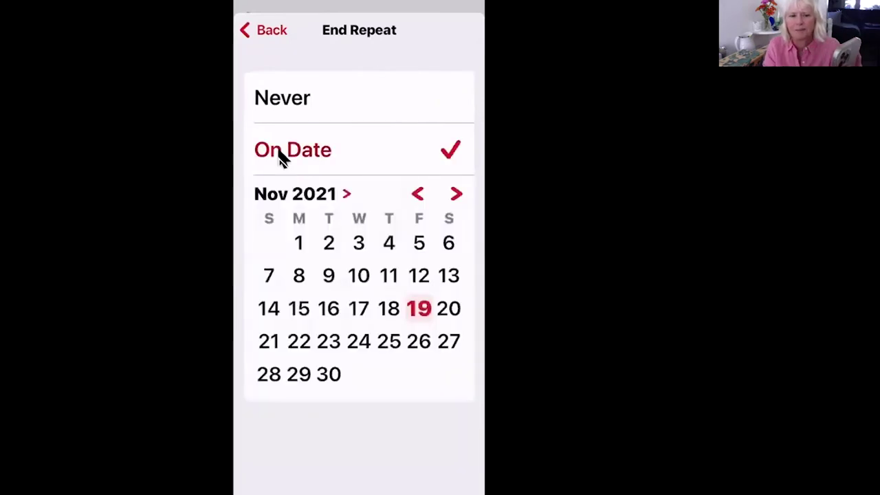
click(453, 195)
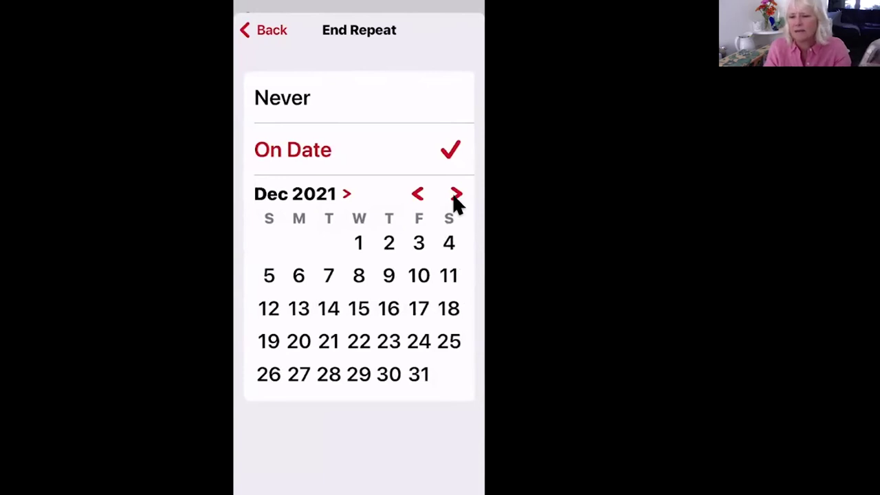
click(328, 375)
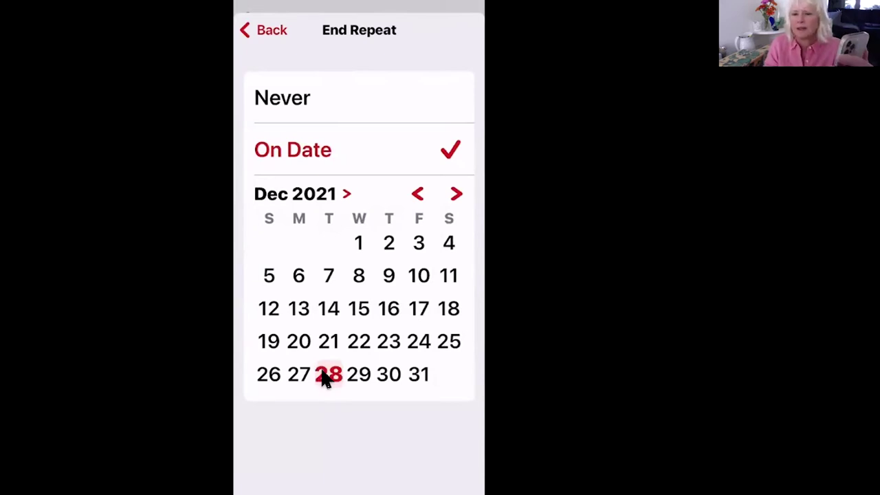
click(272, 31)
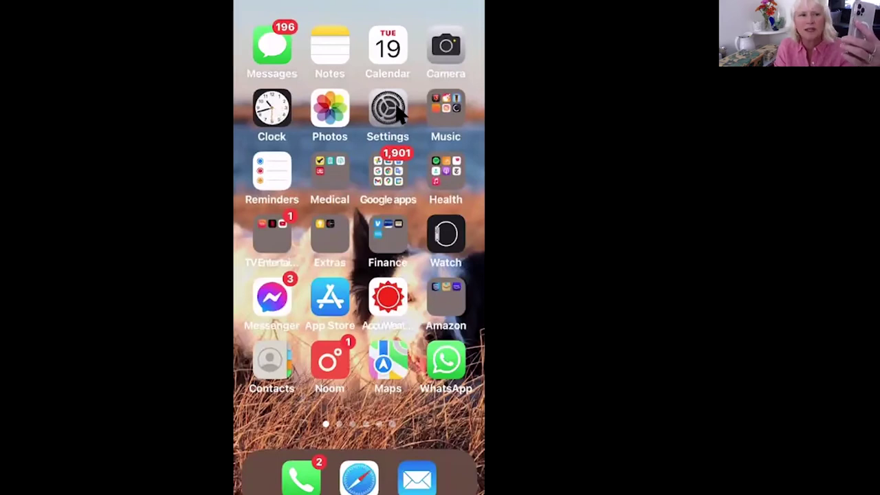
Switch to Settings, turn on Time Zone Override for the Calendar and open its time zone selection
click(397, 110)
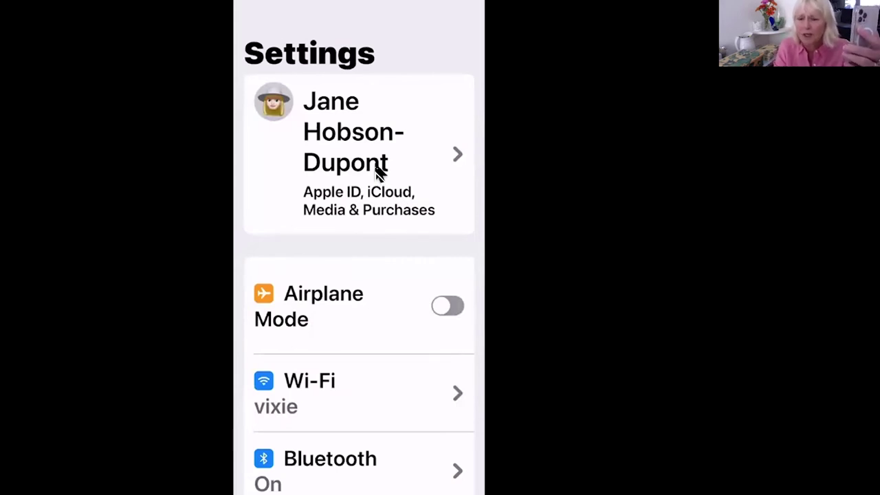
scroll(377, 172, down, 5)
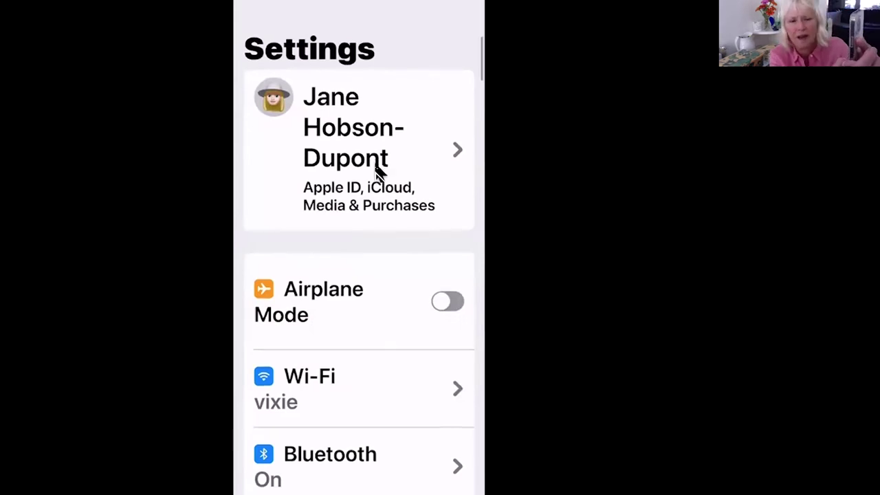
scroll(377, 172, down, 5)
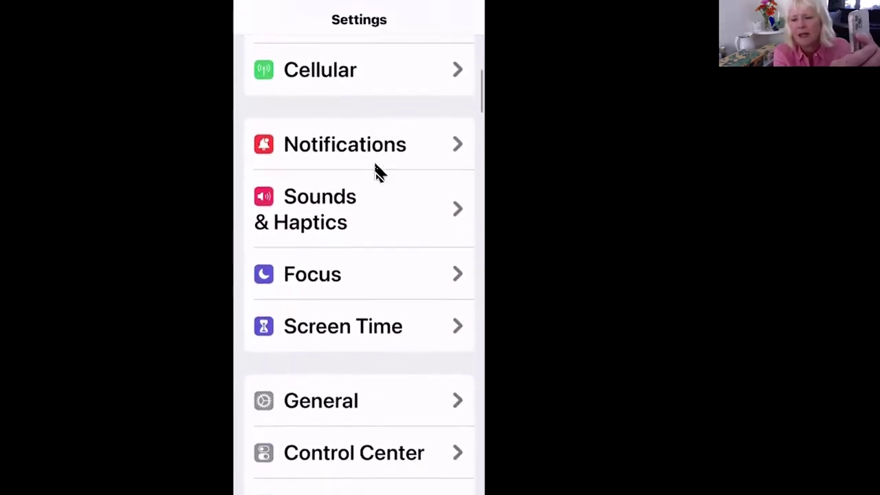
scroll(377, 171, down, 5)
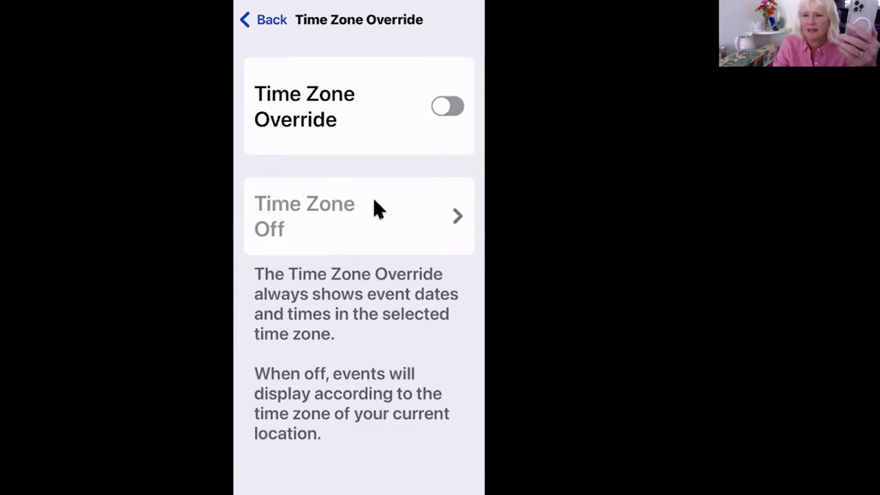
click(440, 112)
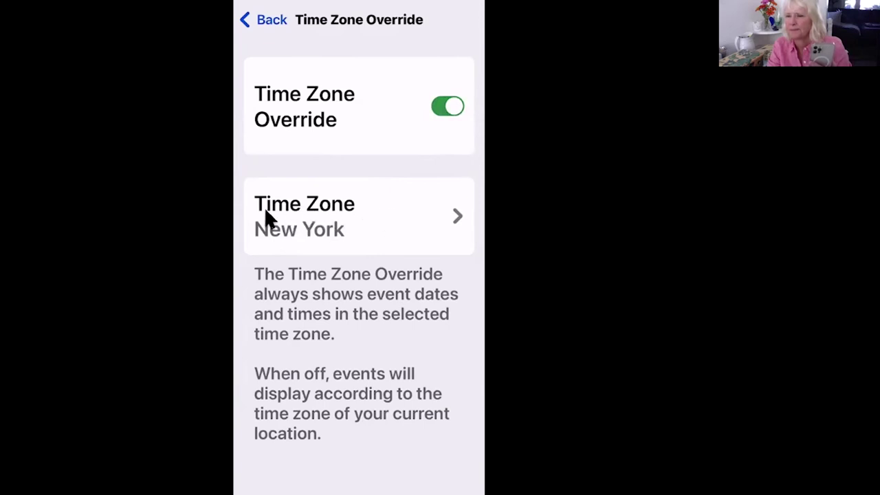
click(308, 222)
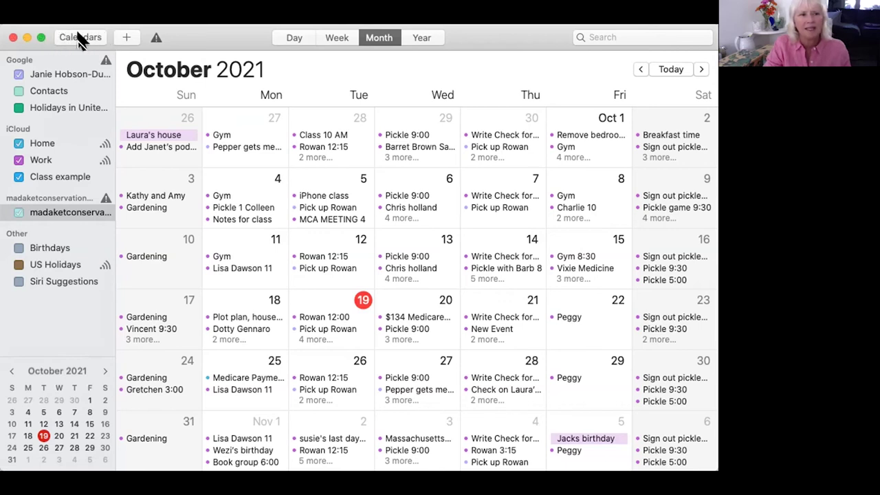
Hide the list of calendars in the Mac Calendar and show it again, twice
click(72, 34)
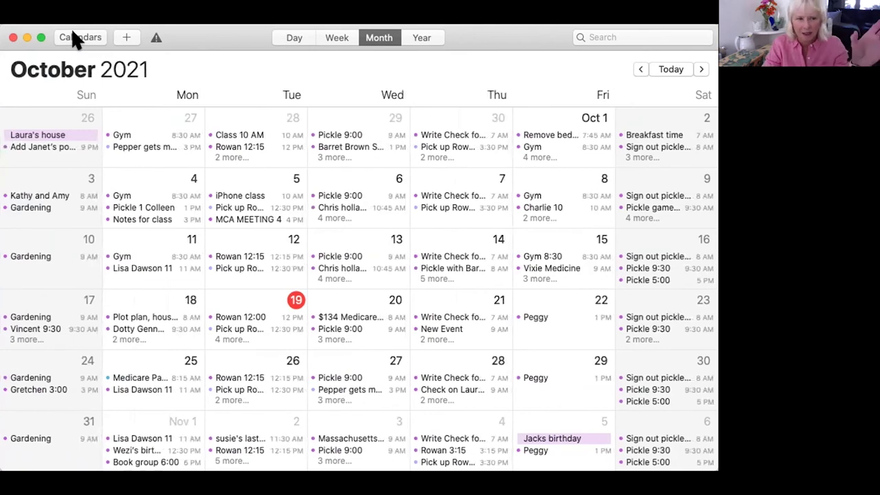
click(72, 34)
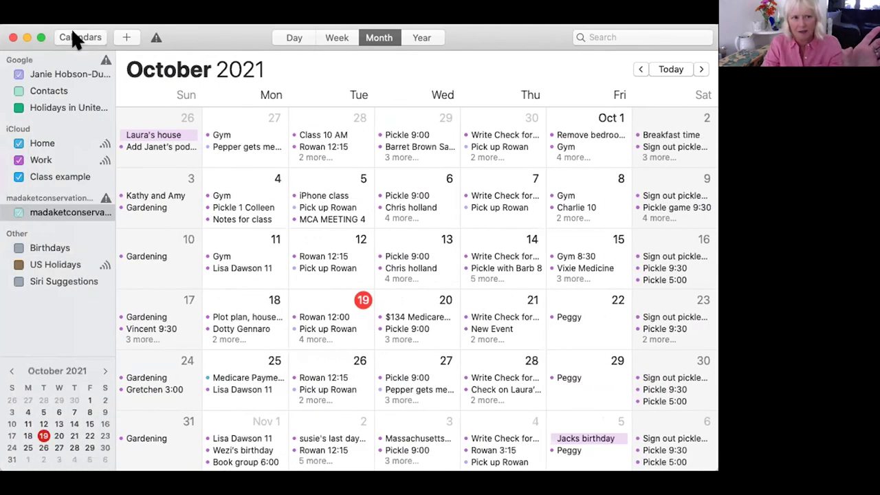
click(71, 36)
click(72, 36)
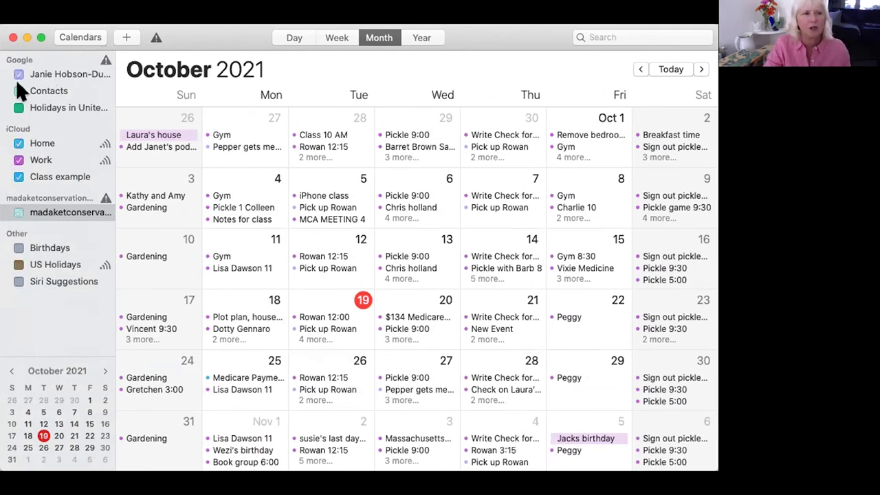
Hide the events of the personal Google calendar and of the iCloud calendars Home, Work and Class example
click(19, 74)
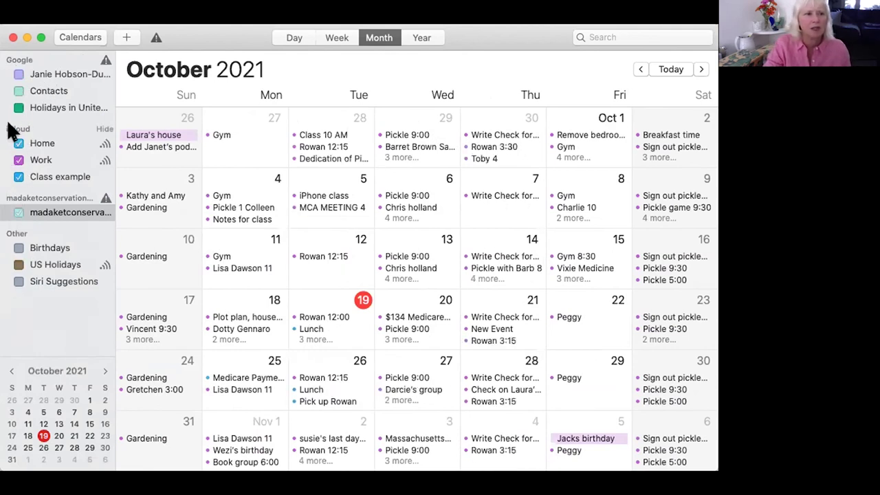
click(19, 143)
click(18, 159)
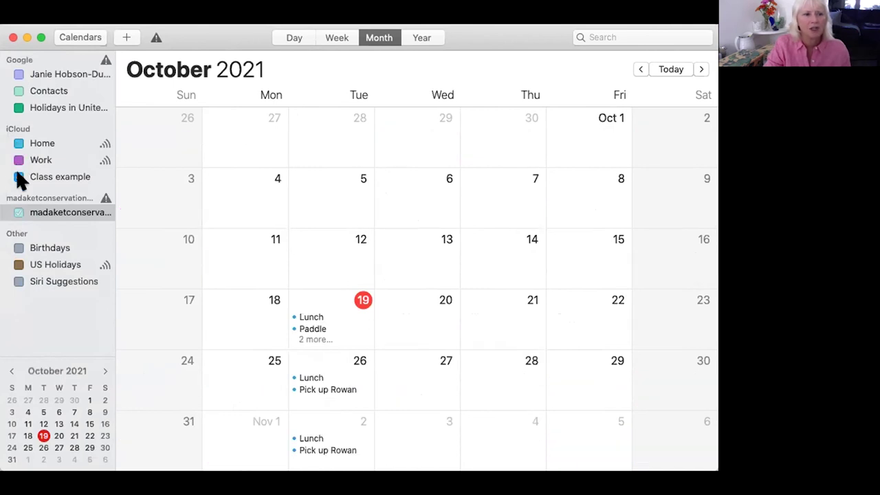
click(18, 176)
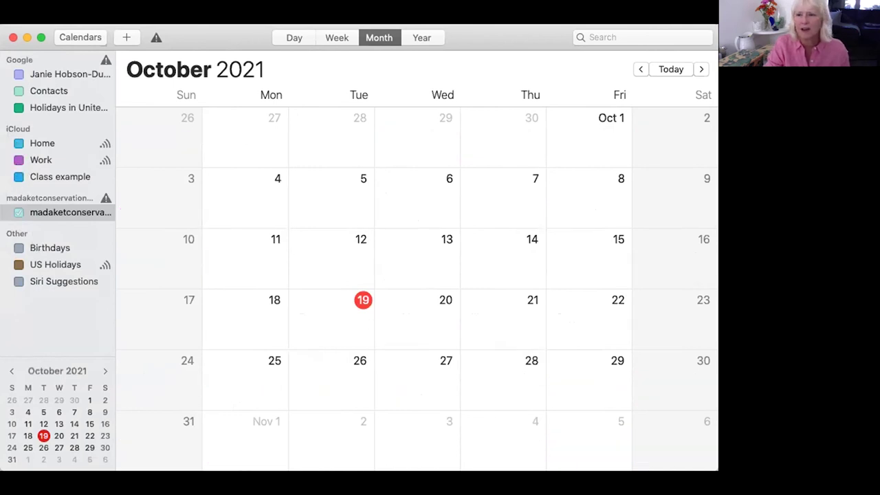
Show the events of the iCloud calendars Class example, Work and Home and hide them again
click(19, 177)
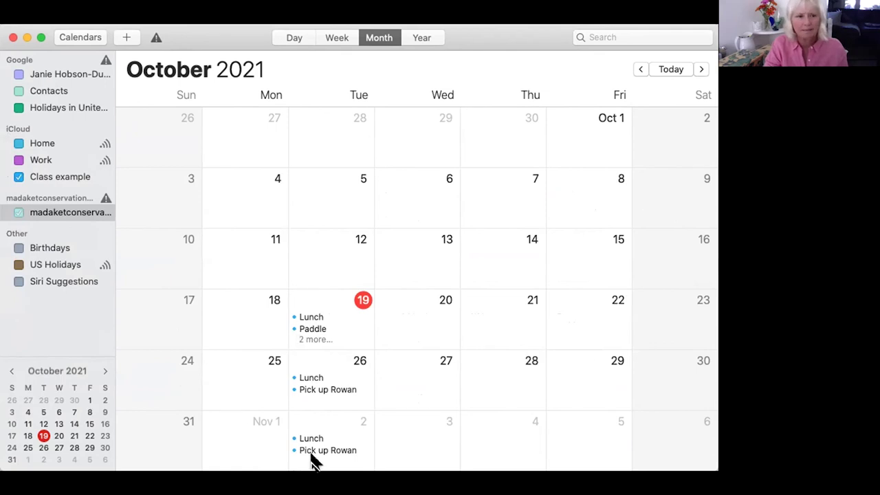
click(17, 161)
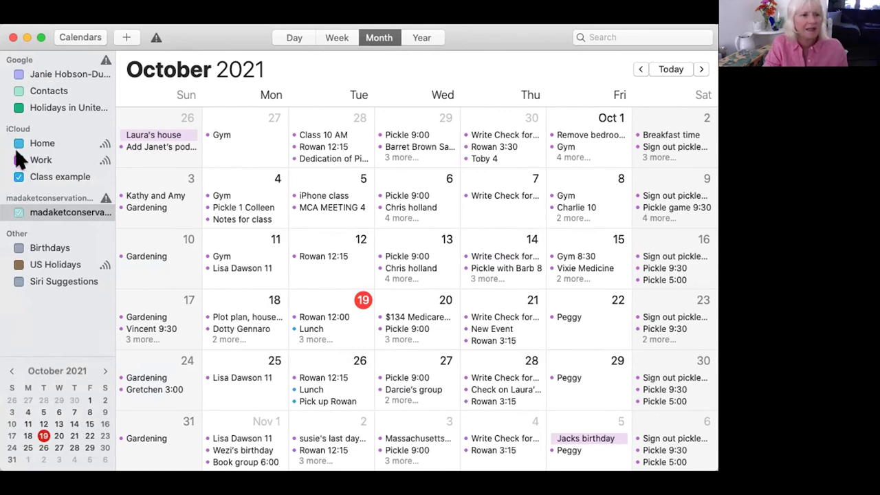
click(18, 160)
click(18, 177)
click(19, 143)
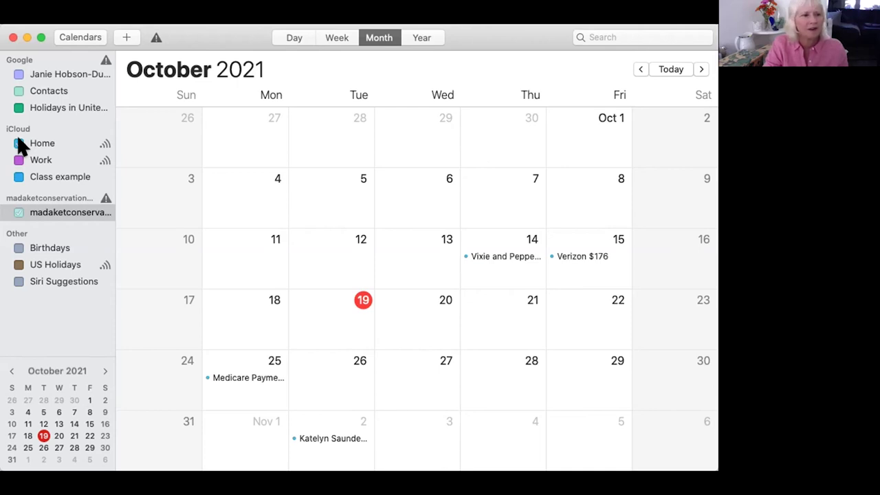
click(18, 143)
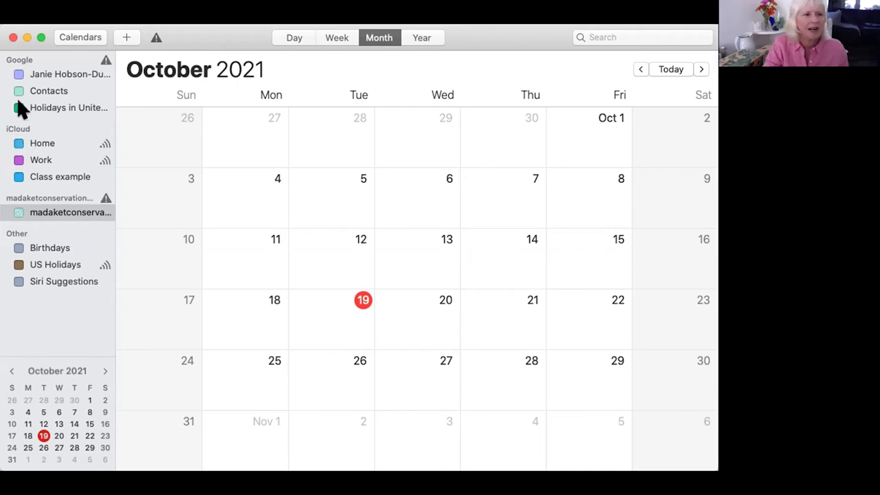
Show the events of the Google calendars for US holidays, personal entries and Contacts one at a time, hiding each again
click(18, 107)
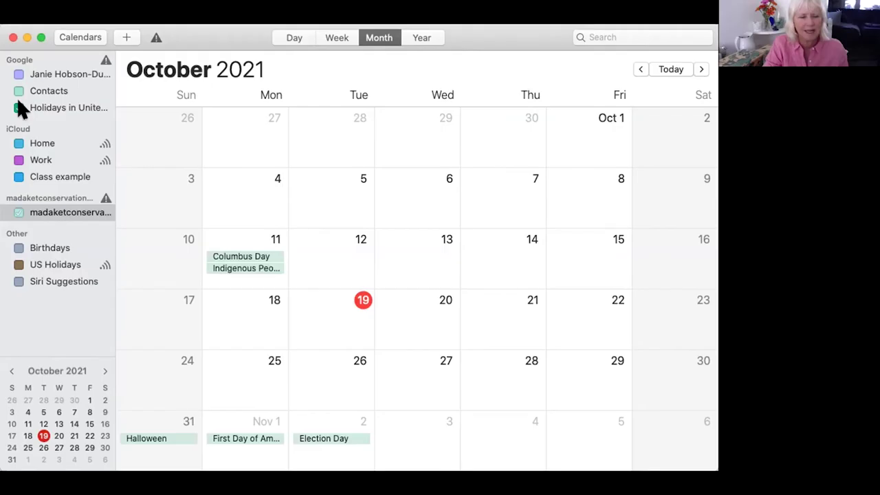
click(18, 105)
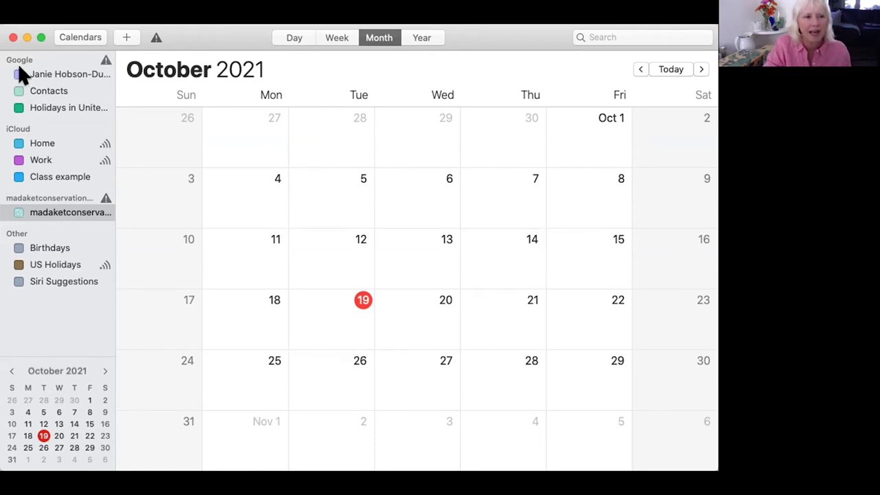
click(18, 73)
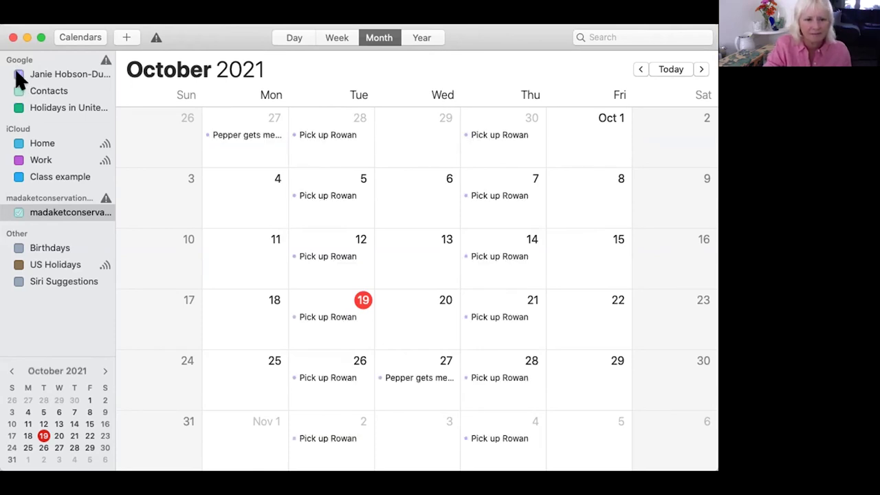
click(18, 73)
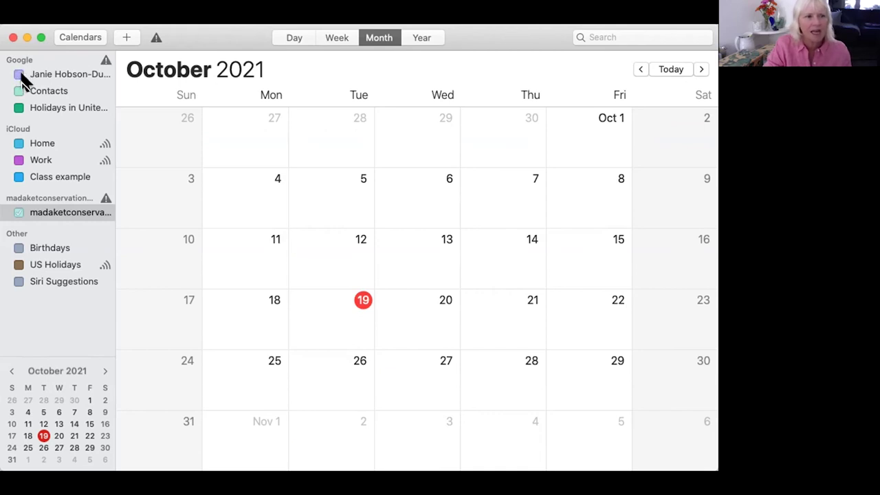
click(19, 91)
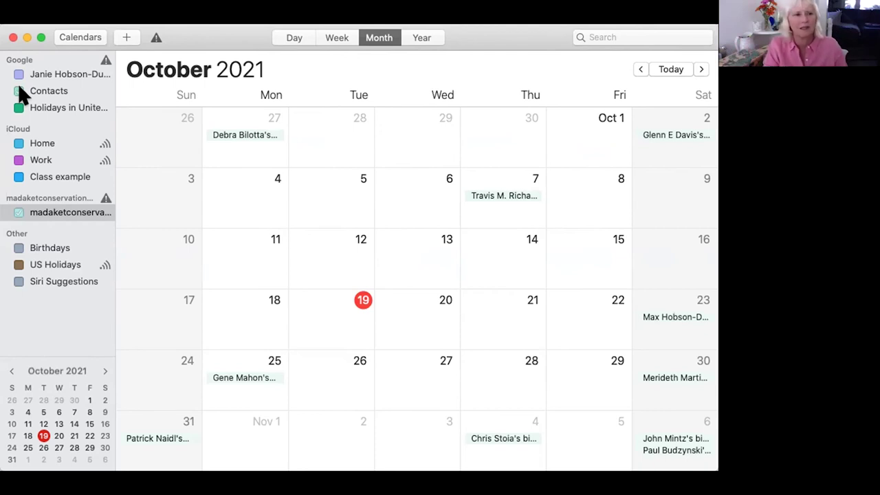
click(19, 91)
click(18, 109)
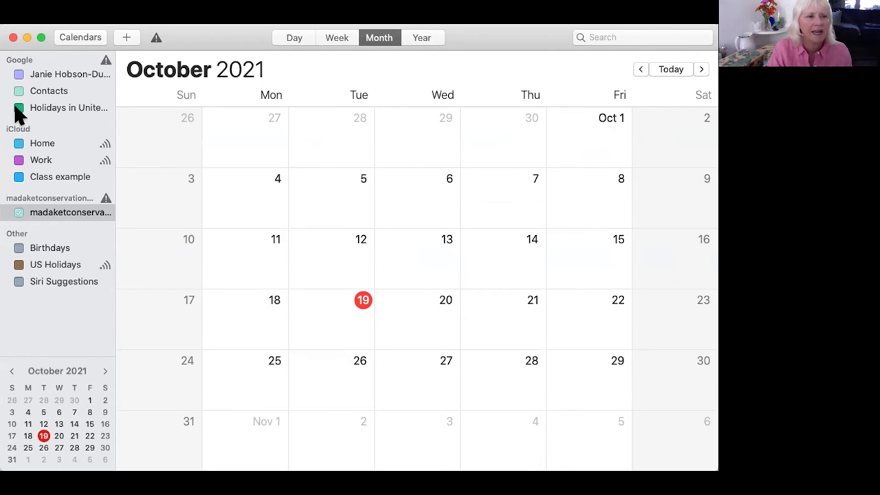
click(18, 109)
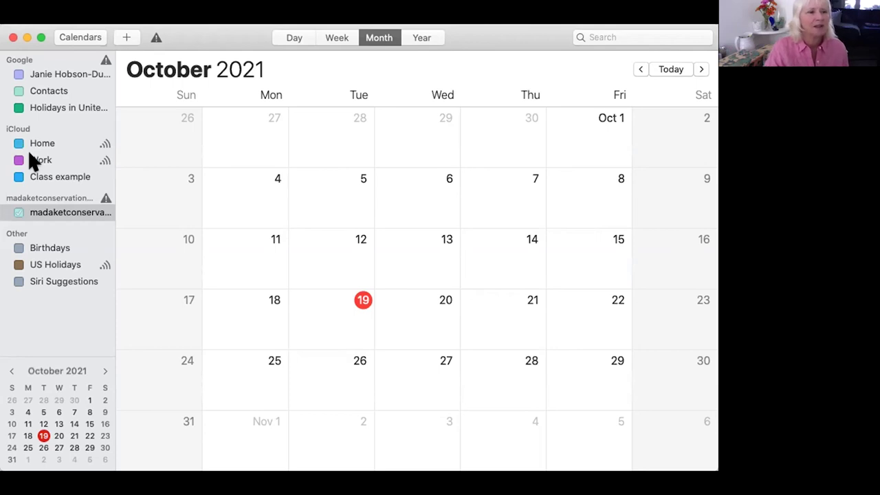
Show the Class example calendar and create a quick event from the text "Movie at 7", accepting the Movie suggestion for today, 7 PM to 8 PM
click(19, 177)
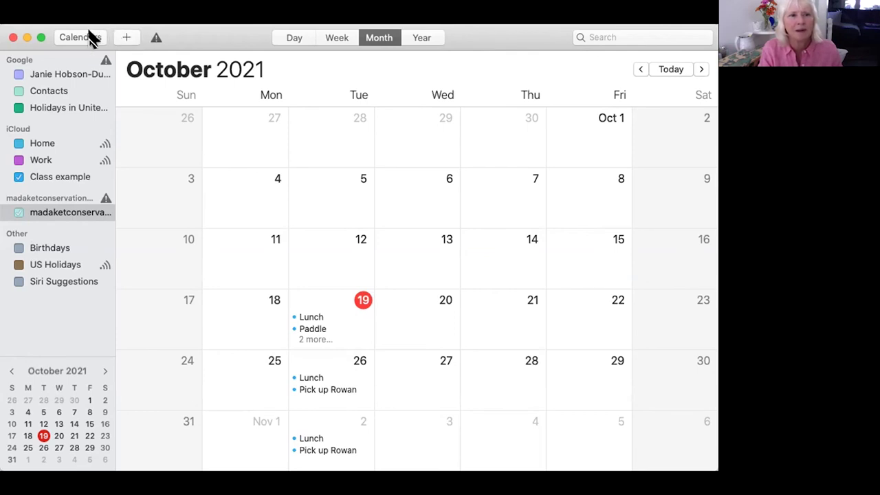
click(123, 38)
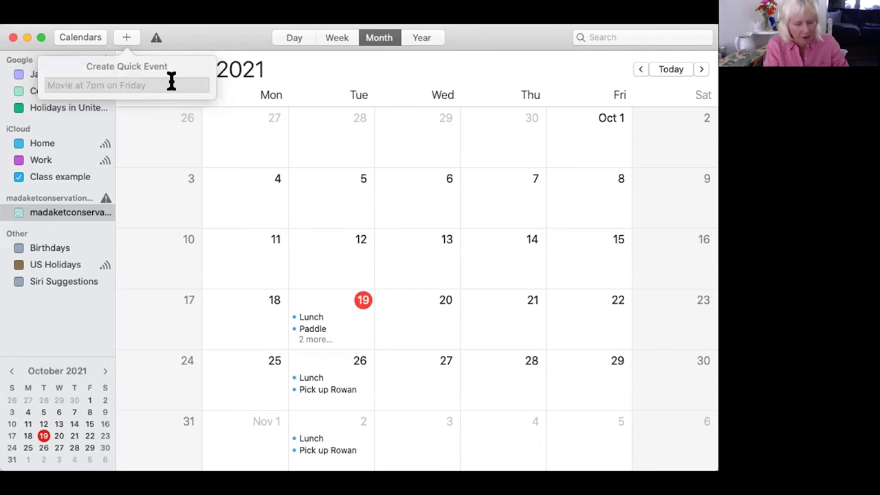
text(Movie)
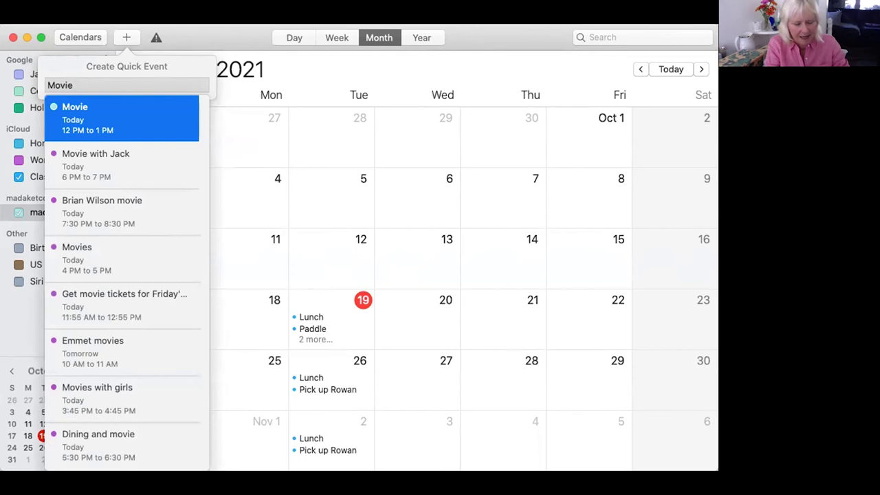
text( at 7)
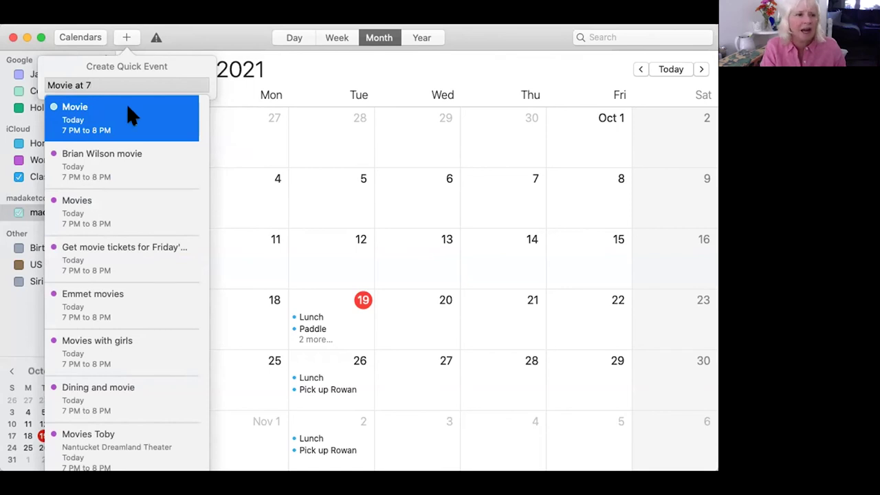
click(127, 110)
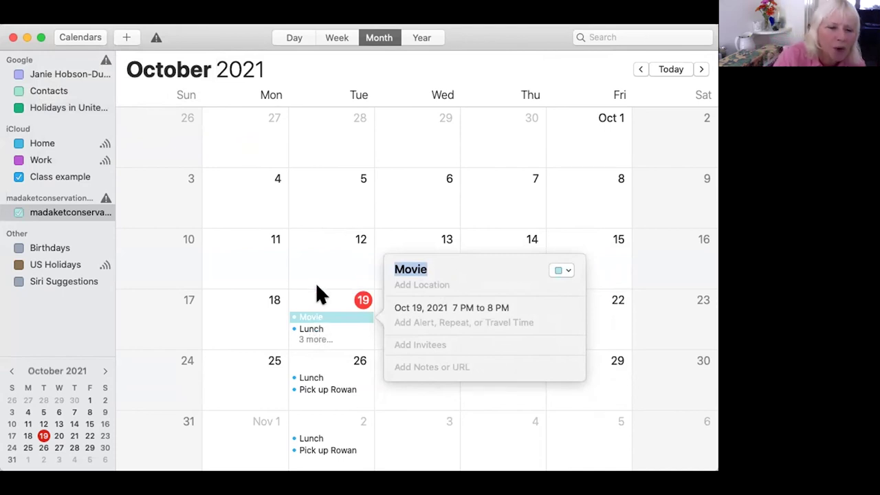
key(Delete)
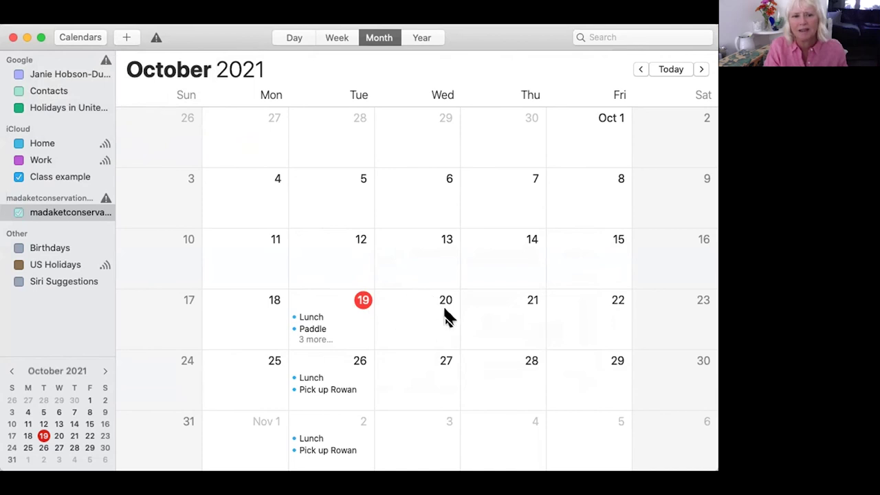
Create a Lunch event on October 20, 2021, using the suggested time of 12 PM to 1 PM
double_click(408, 324)
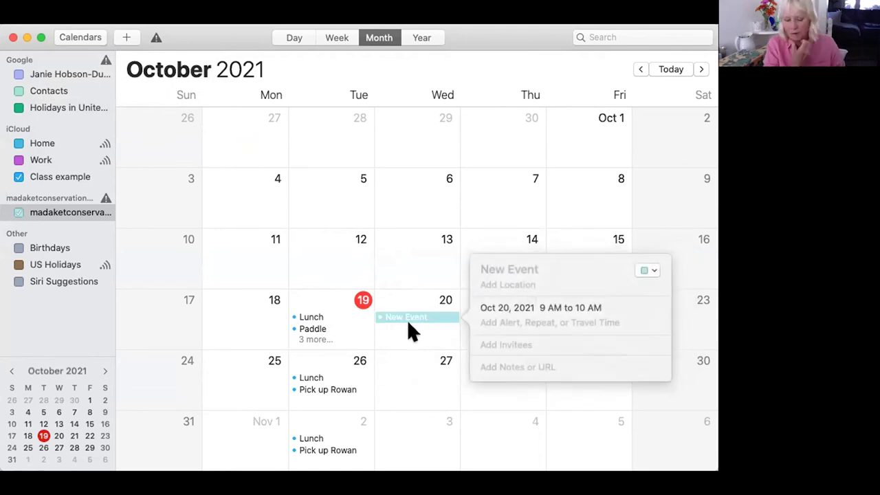
text(Lu)
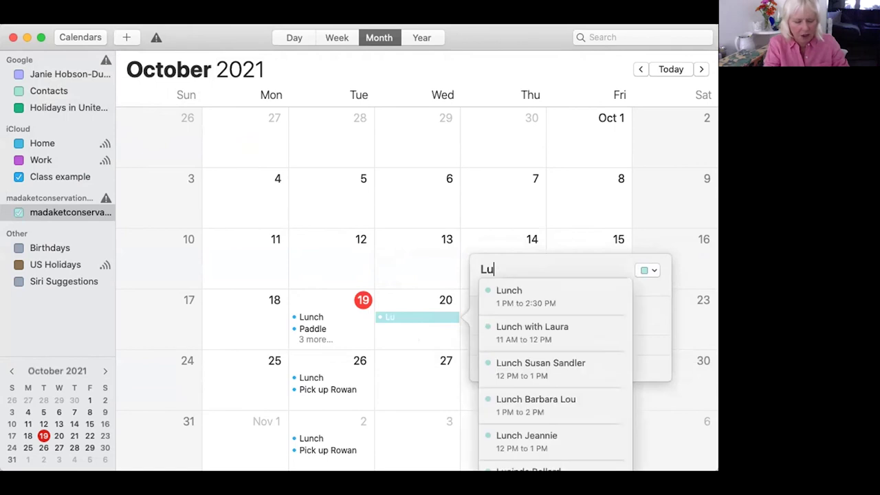
text(nch)
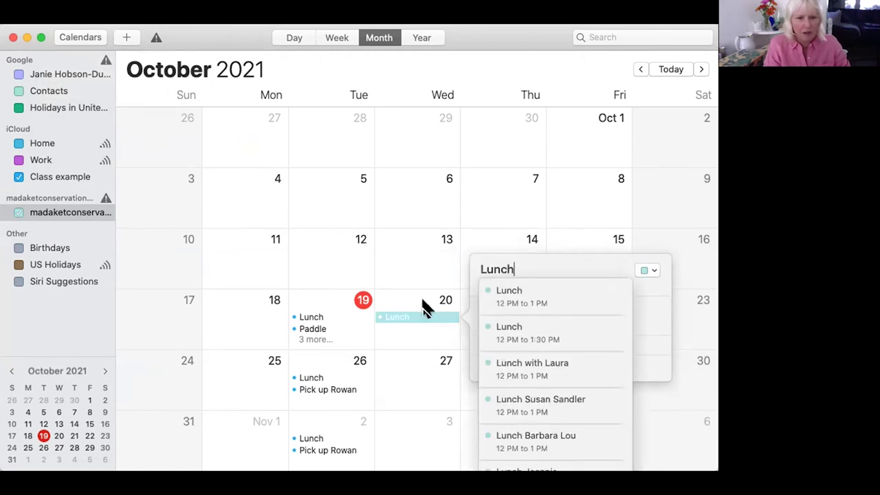
click(566, 306)
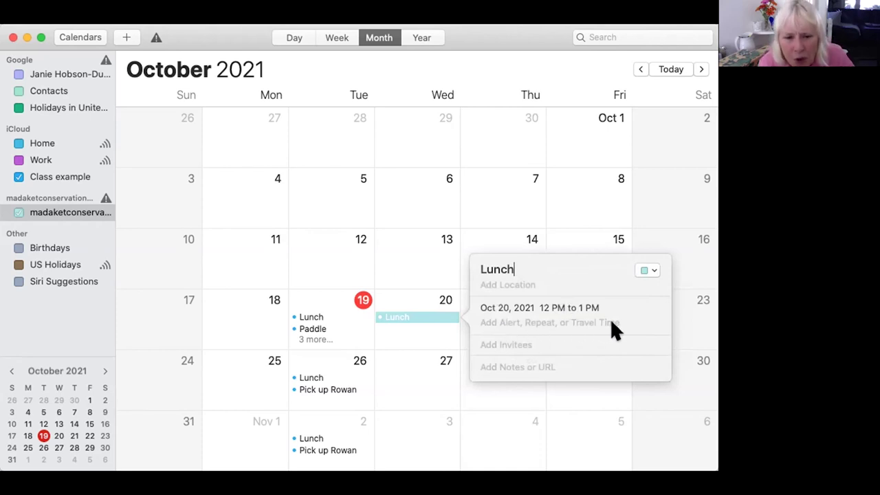
Set the October 20 Lunch event to repeat every week, with alerts 15 minutes and 1 hour before
click(517, 311)
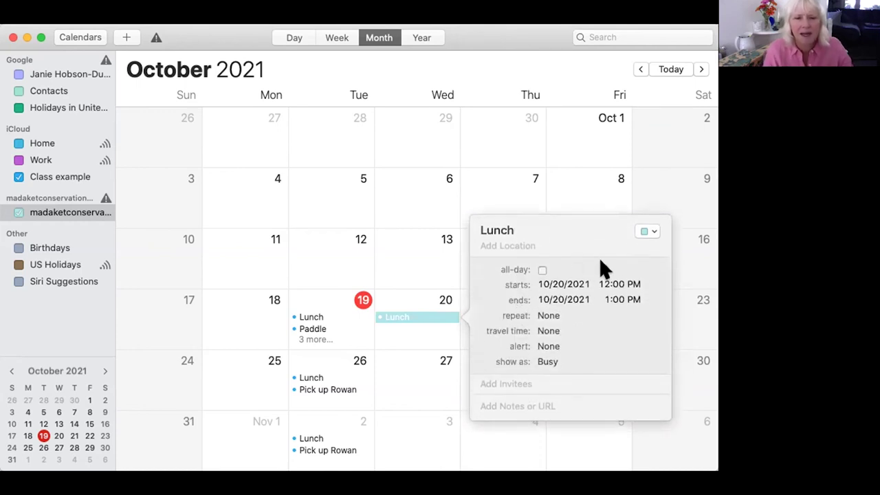
click(570, 317)
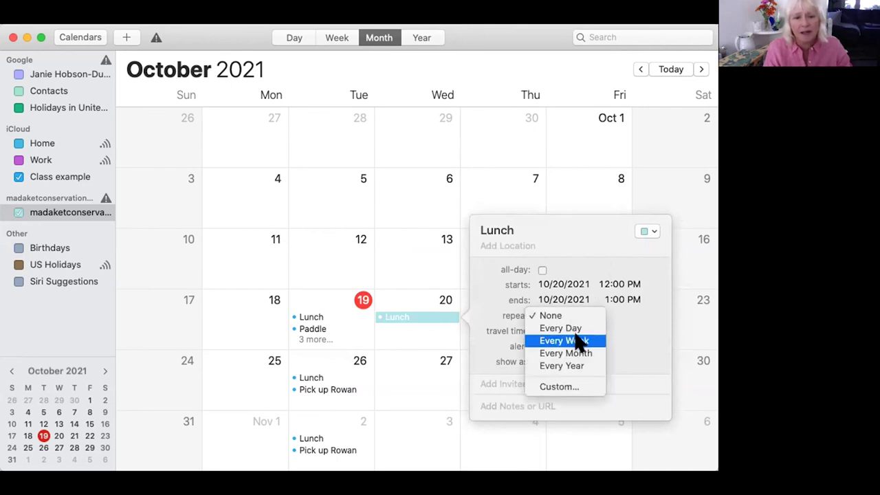
click(579, 341)
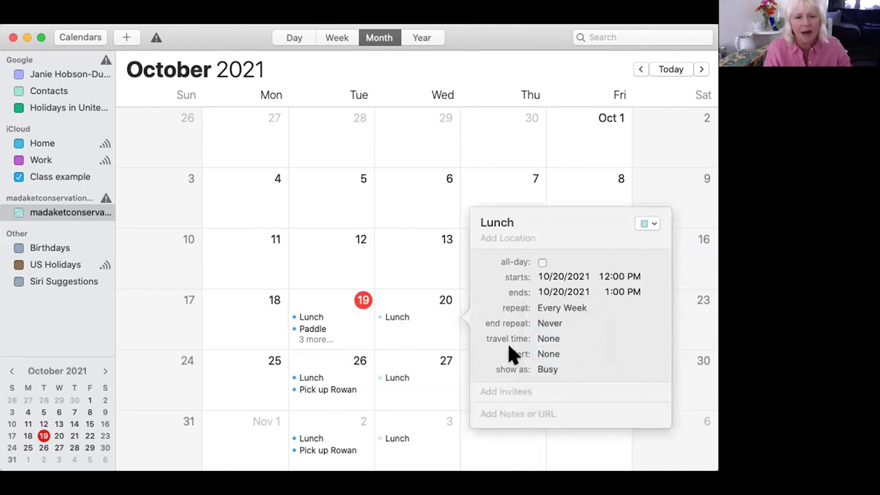
click(568, 354)
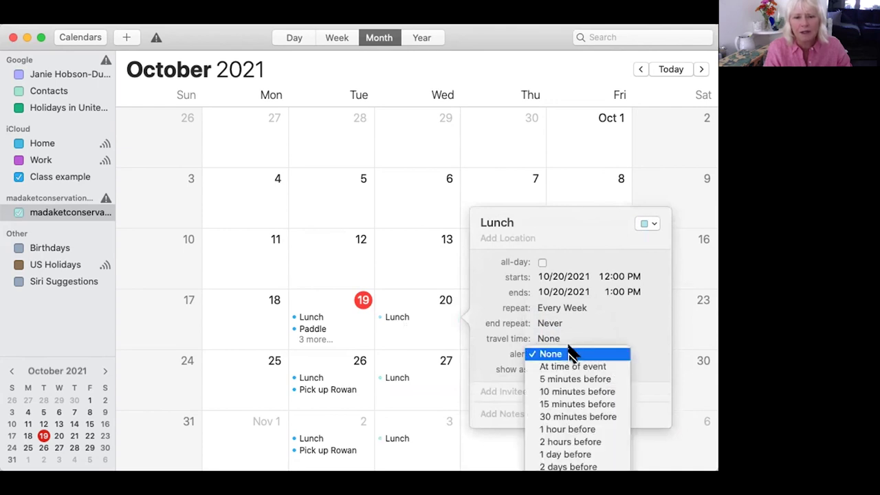
click(581, 404)
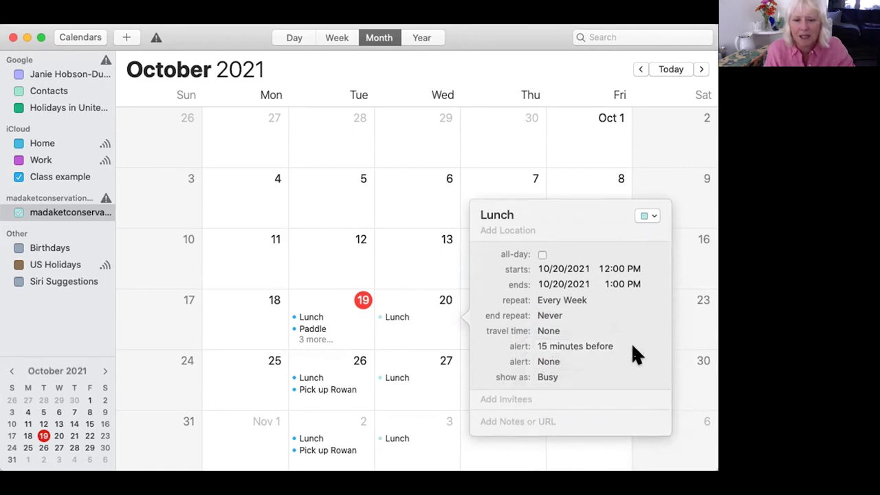
click(571, 366)
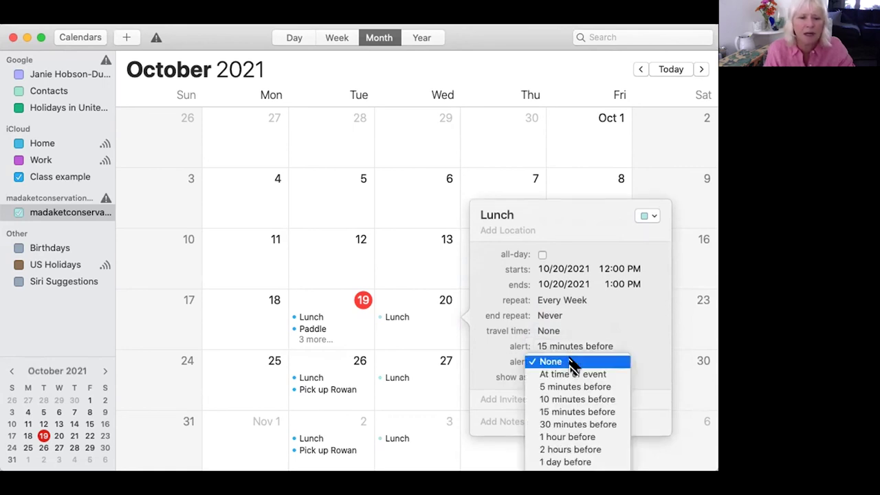
click(577, 433)
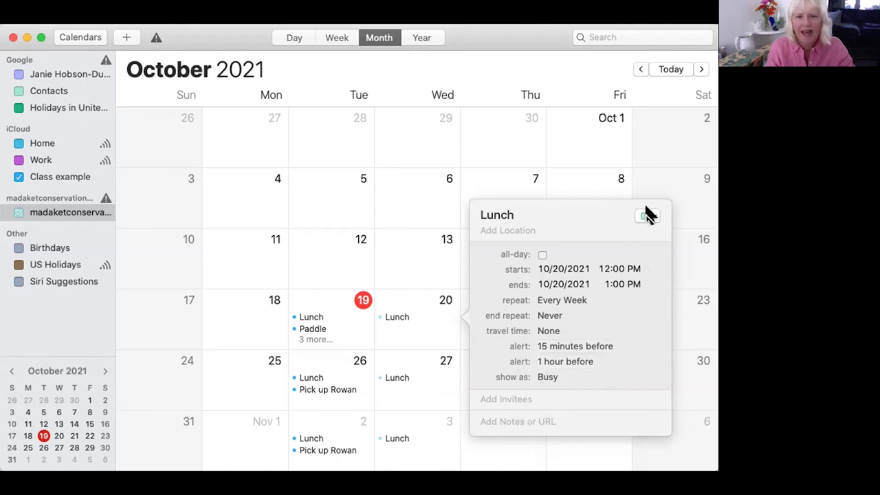
Assign the October 20 Lunch event to the Class example calendar and close its details
click(647, 213)
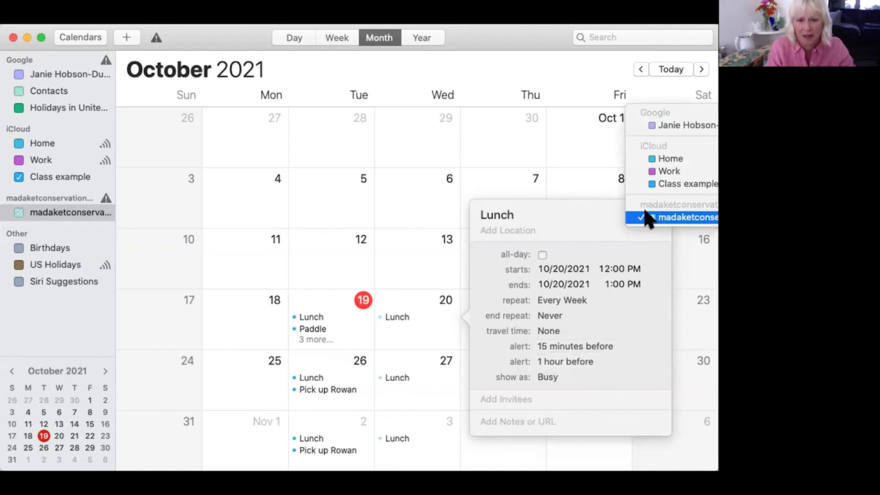
click(670, 184)
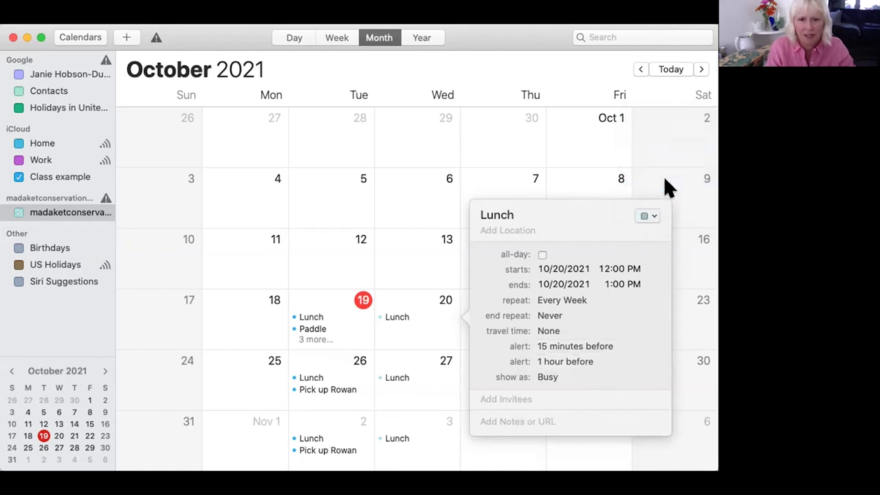
click(419, 327)
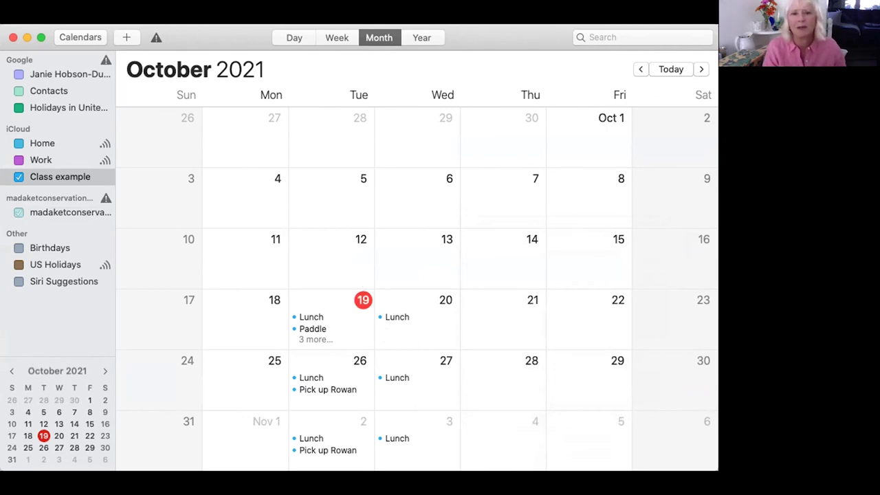
View the calendar by year, month, week and day in turn
click(418, 37)
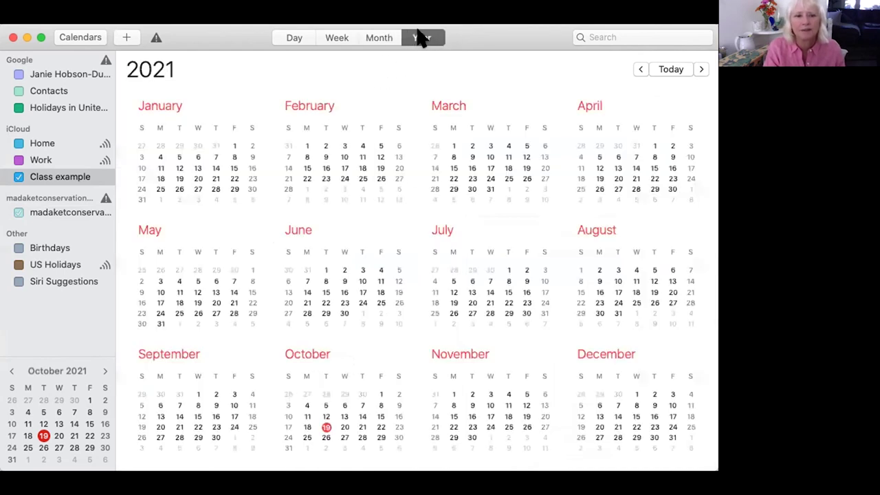
click(373, 38)
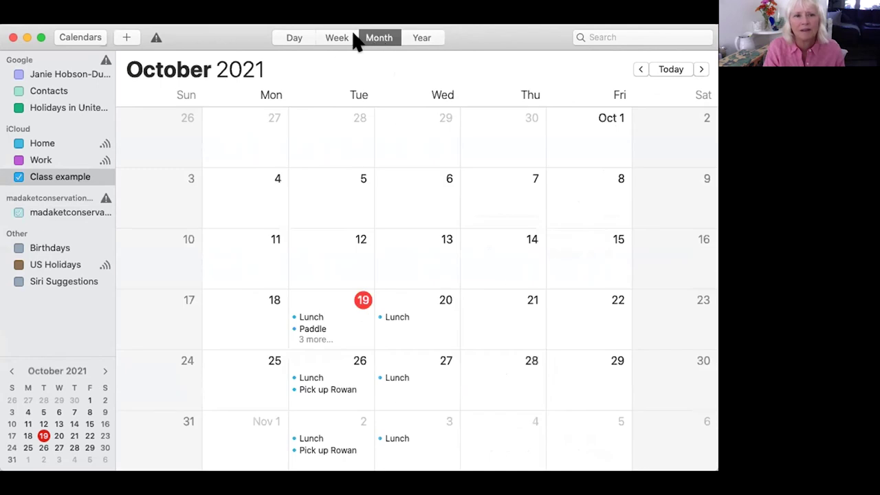
click(330, 33)
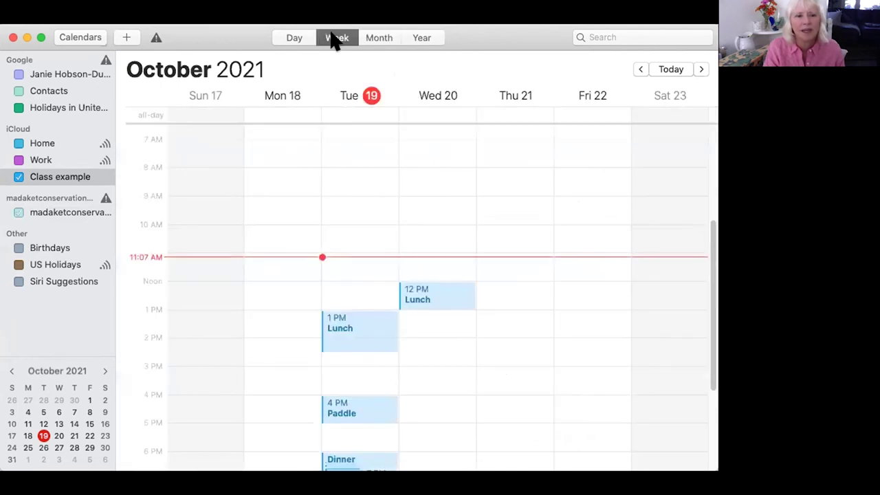
click(297, 38)
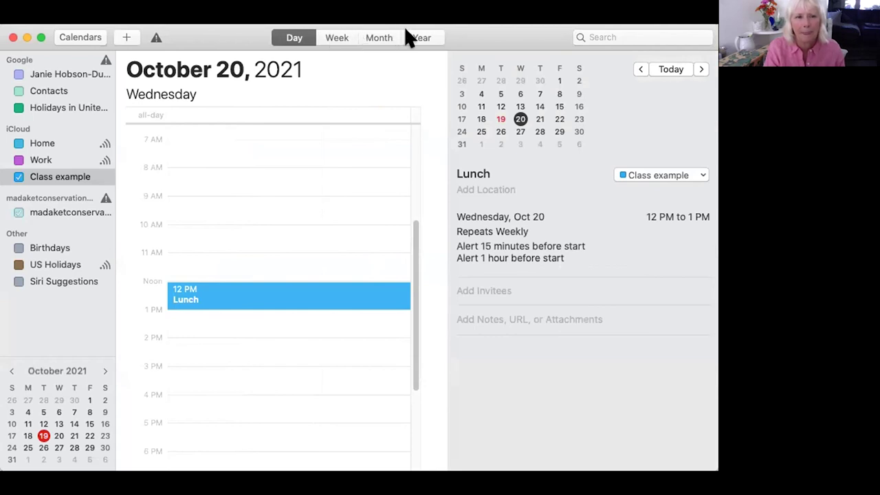
Show the calendar by week with the Home, Work and Class example calendars all displayed
click(336, 38)
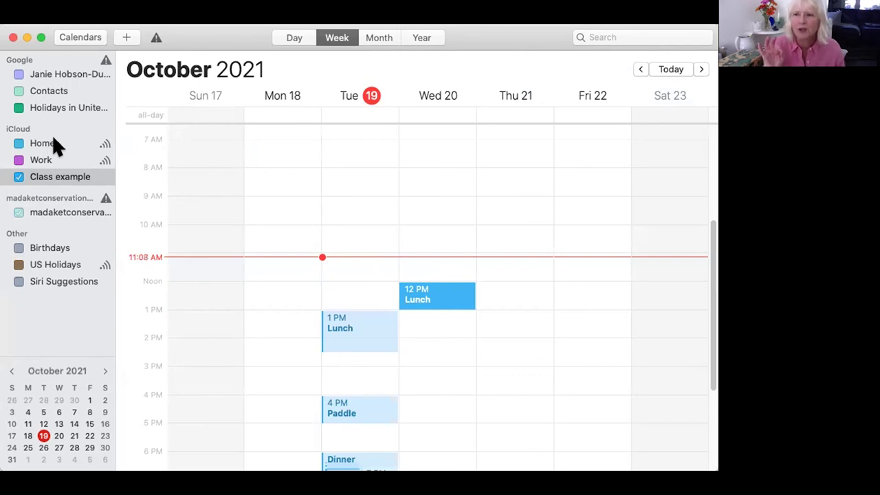
click(19, 177)
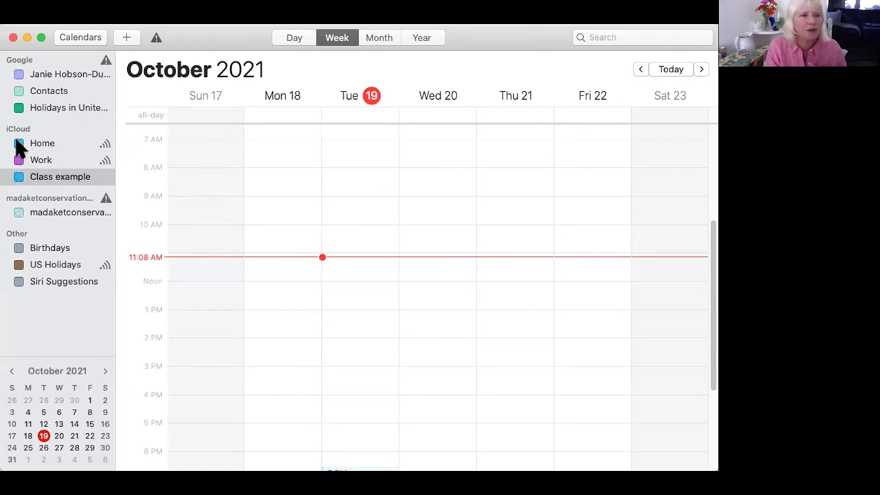
click(18, 143)
click(19, 176)
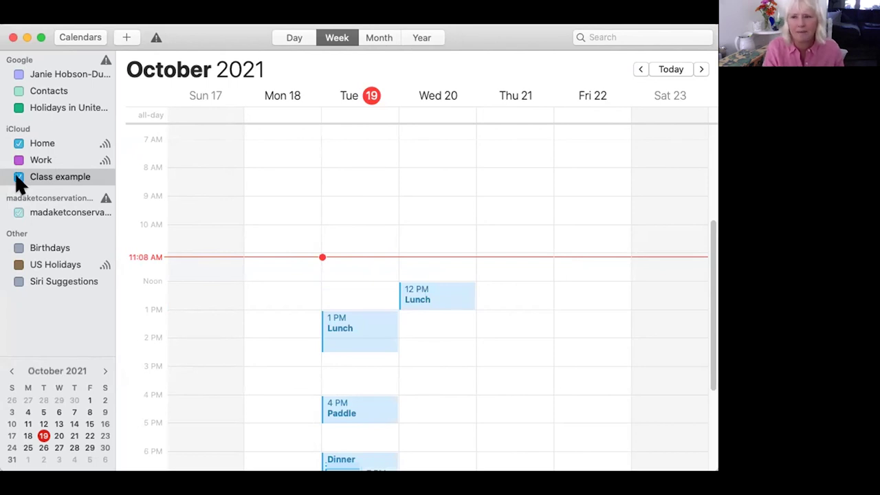
click(15, 174)
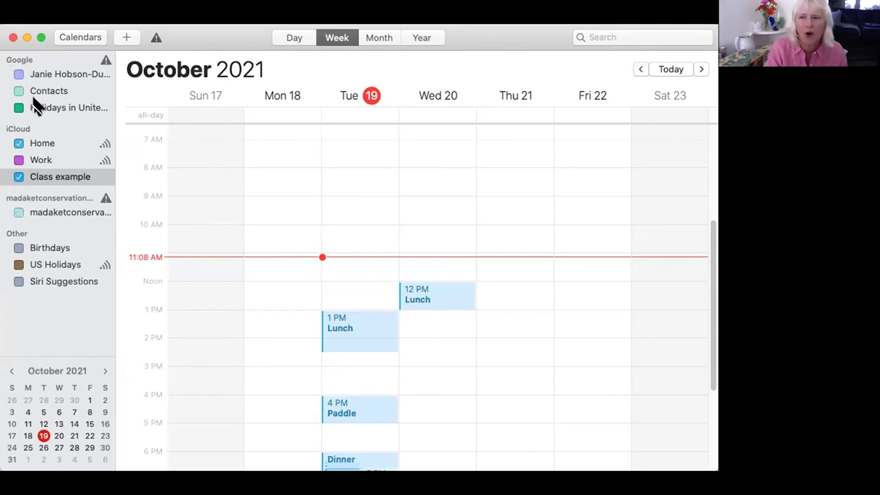
click(19, 160)
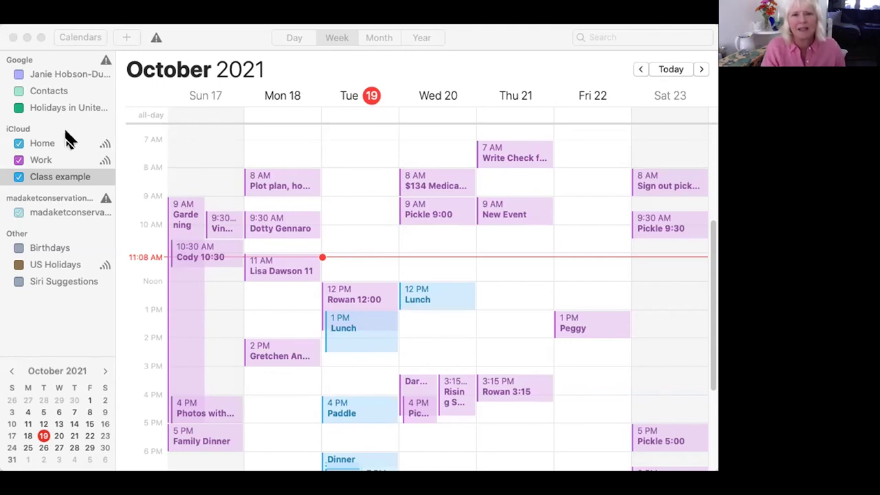
click(195, 30)
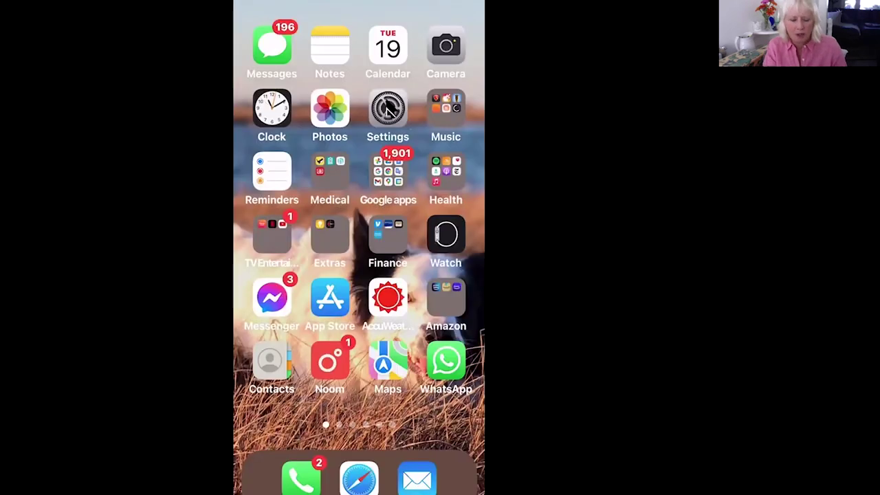
Switch to the iPhone's Settings and open the iCloud settings of the Apple ID account
click(387, 110)
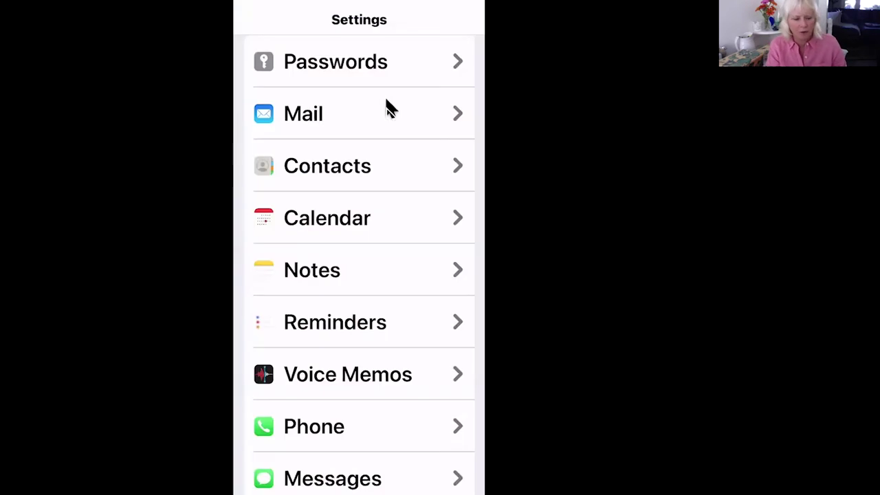
scroll(387, 109, up, 3)
scroll(388, 109, up, 10)
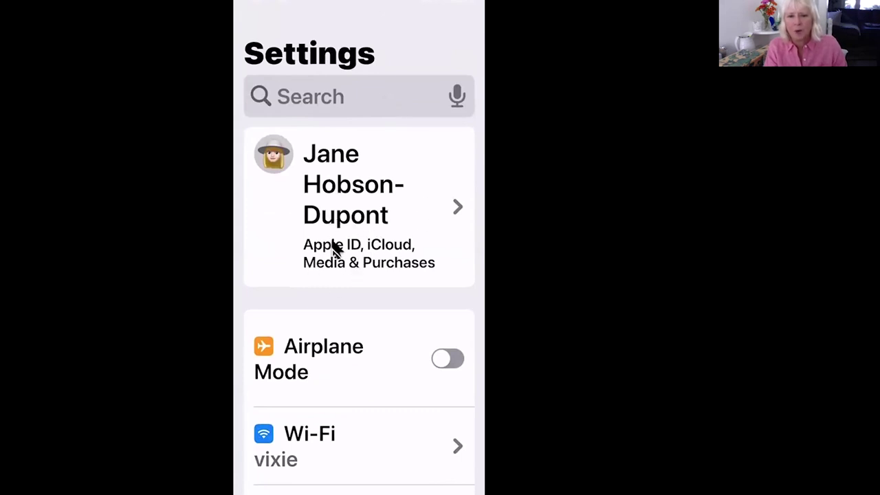
click(388, 246)
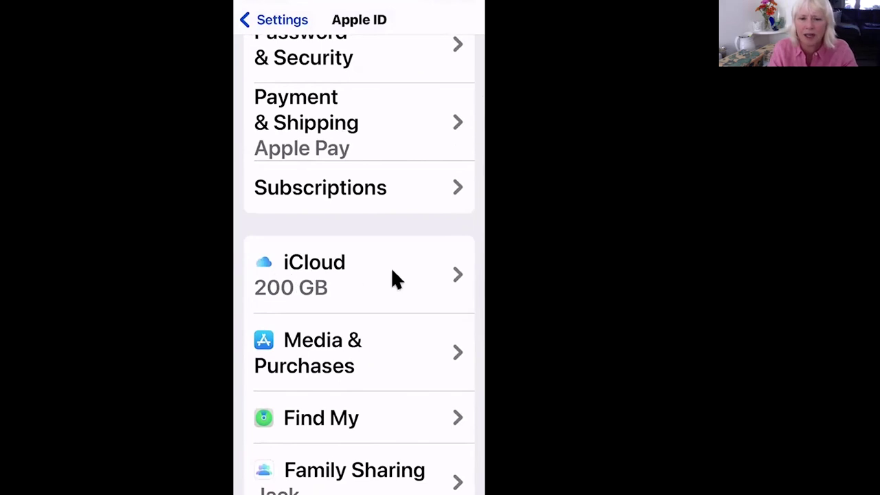
click(456, 281)
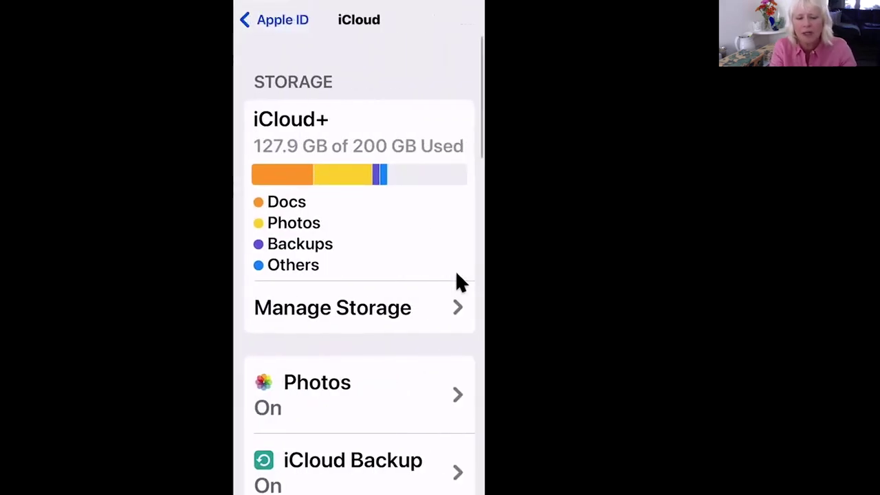
Review the iCloud Backup options, then return to the iCloud settings and look through their list
scroll(459, 282, down, 5)
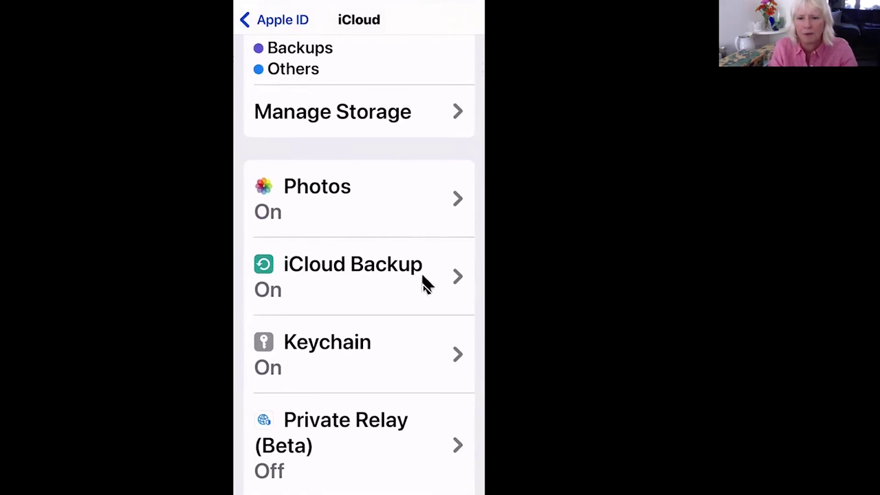
click(460, 274)
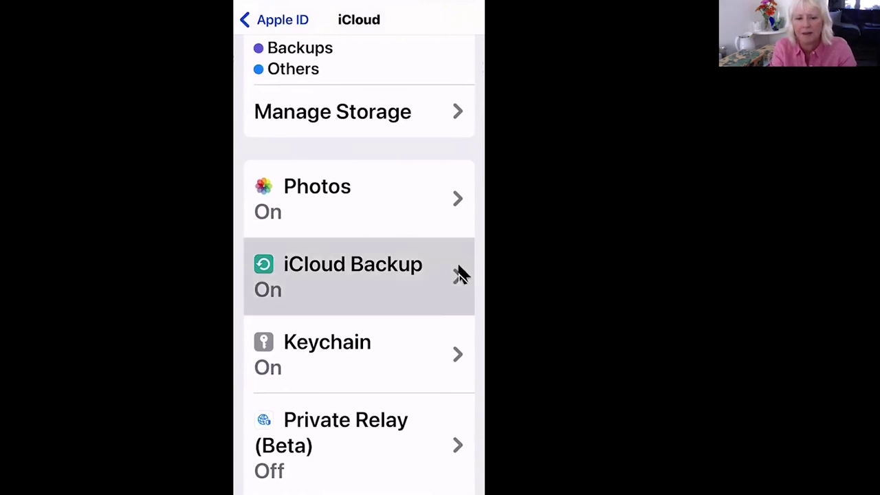
scroll(459, 274, down, 5)
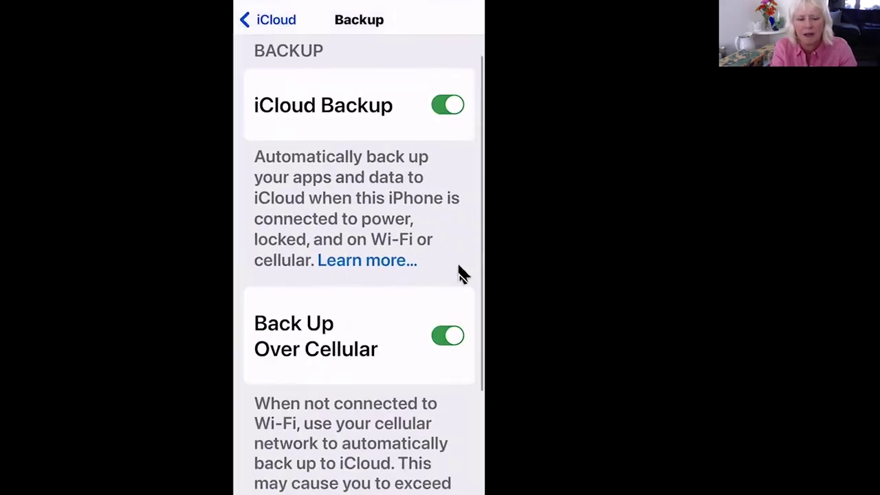
scroll(460, 274, up, 5)
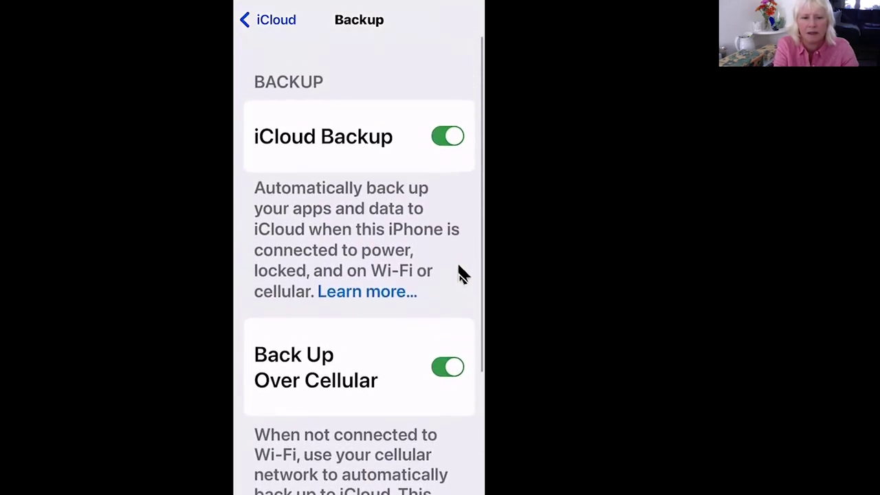
scroll(459, 274, down, 6)
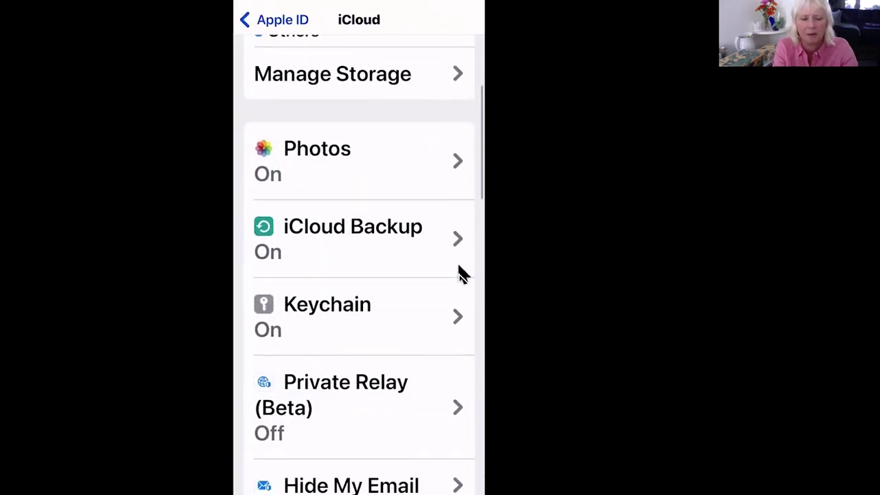
scroll(460, 273, down, 6)
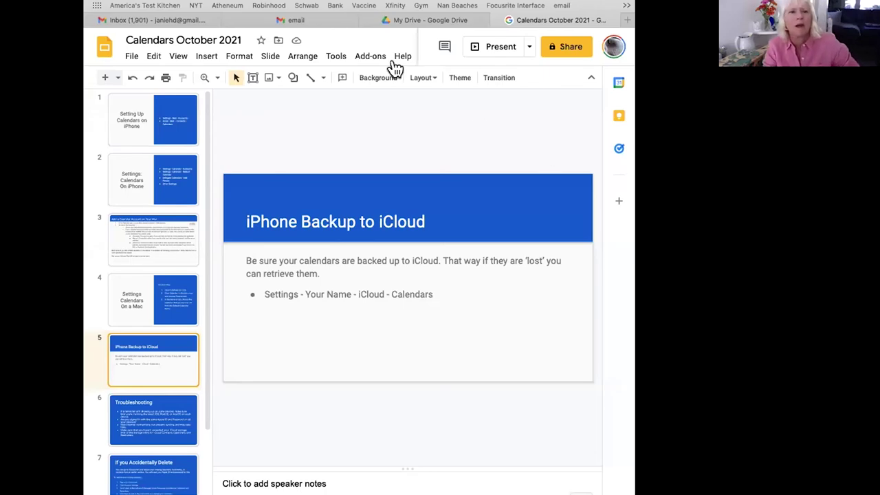
Switch to the Mac's web browser and load icloud.com in a new tab
click(627, 20)
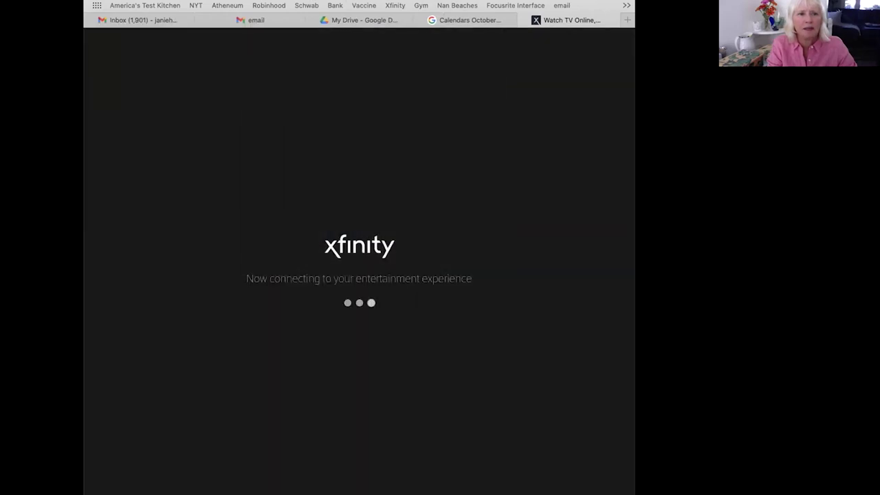
click(351, 2)
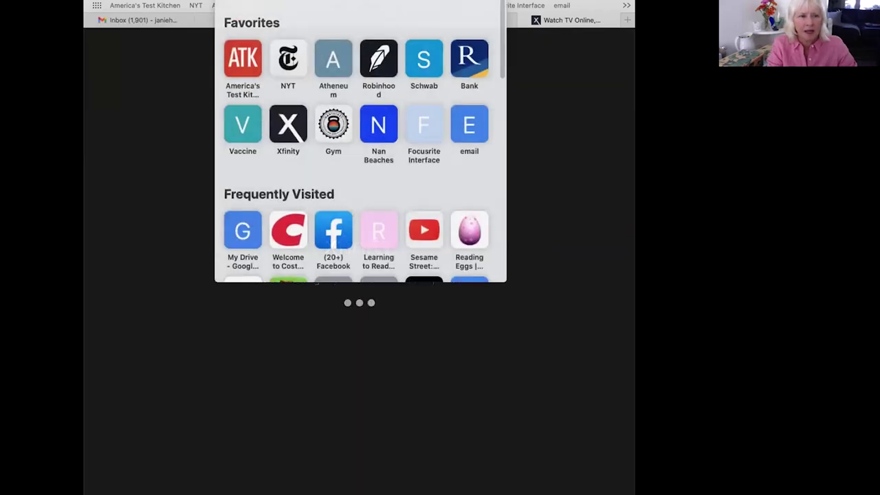
text(icloud)
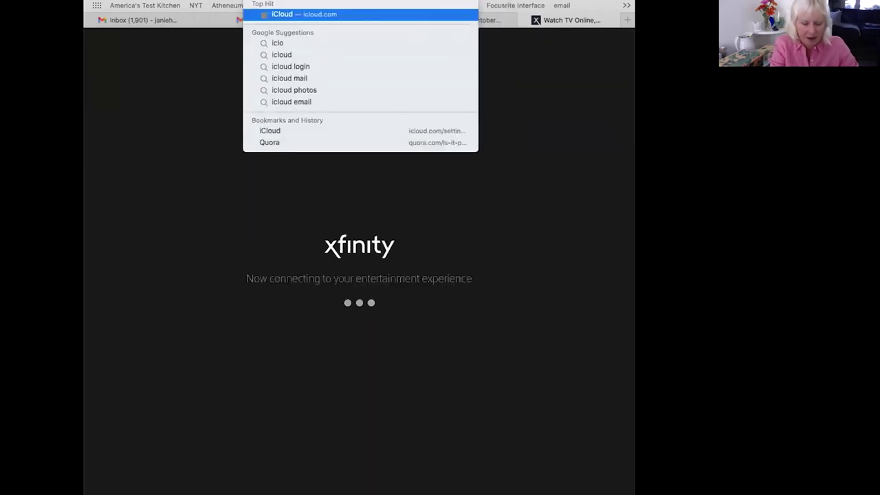
key(Escape)
text(.com)
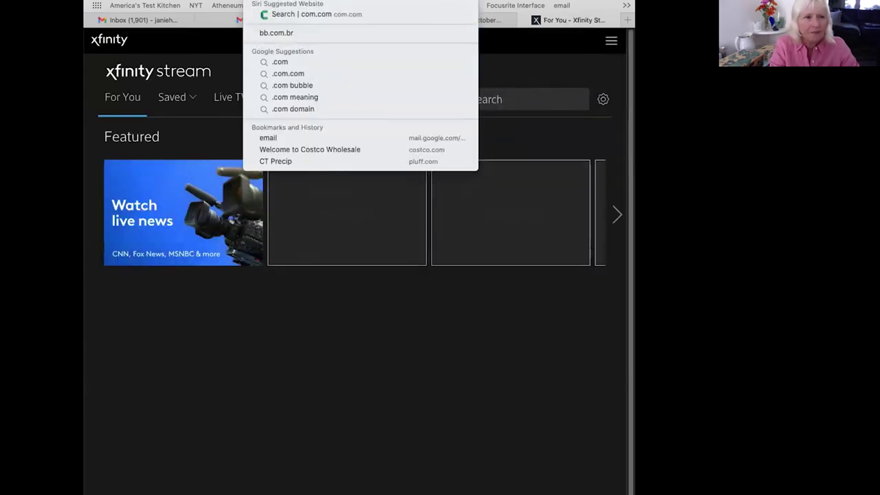
key(Return)
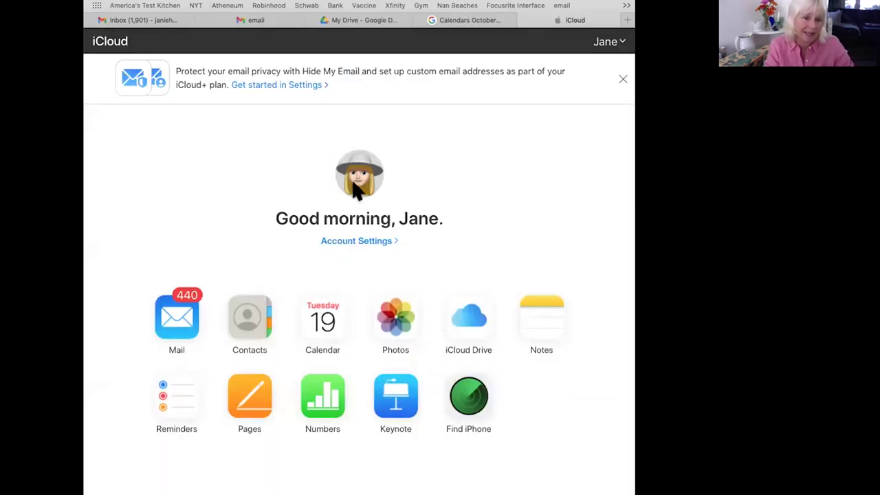